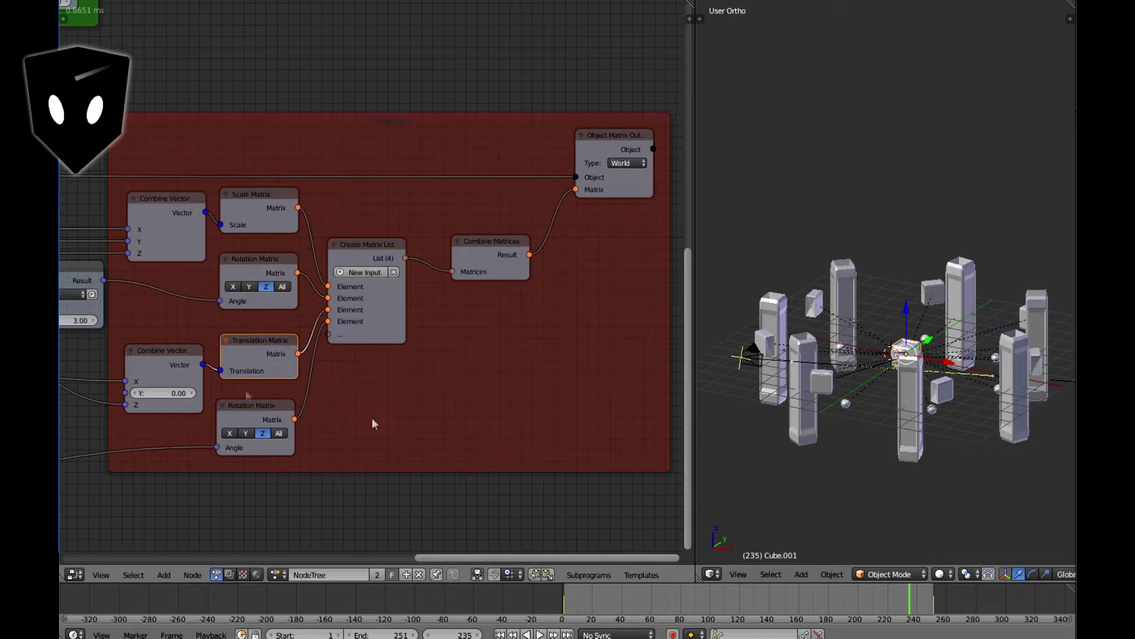
# - Select the last Rotation Matrix node and one bar instance, scrubbing the animation to frames 146 and 123 to examine the rotation
pyautogui.click(253, 405)
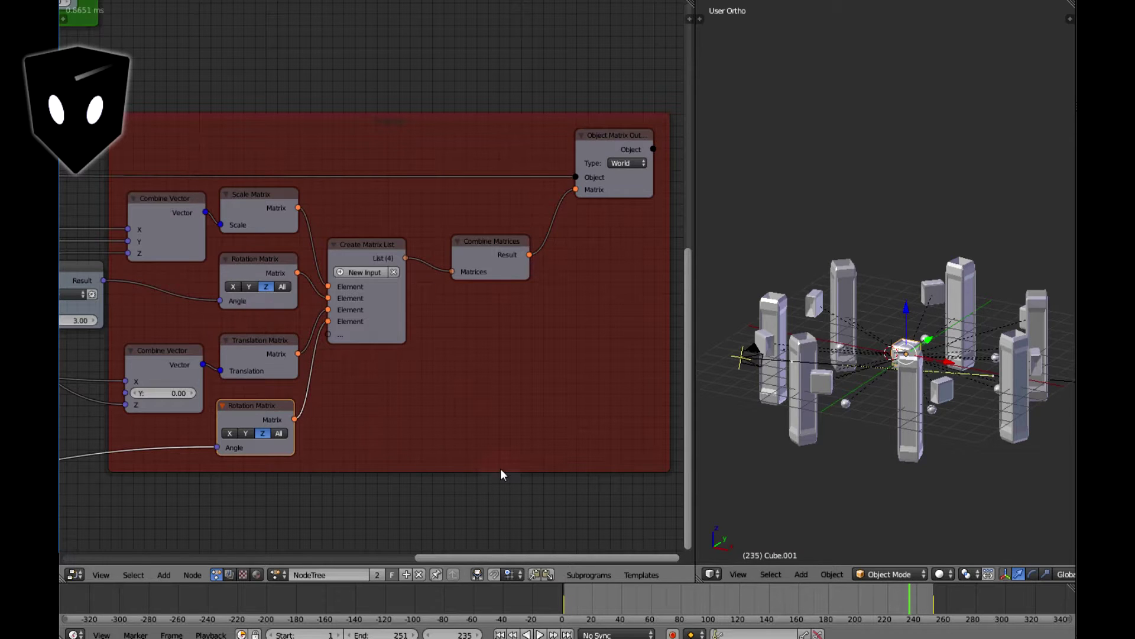
pyautogui.moveTo(583, 603); pyautogui.dragTo(777, 602)
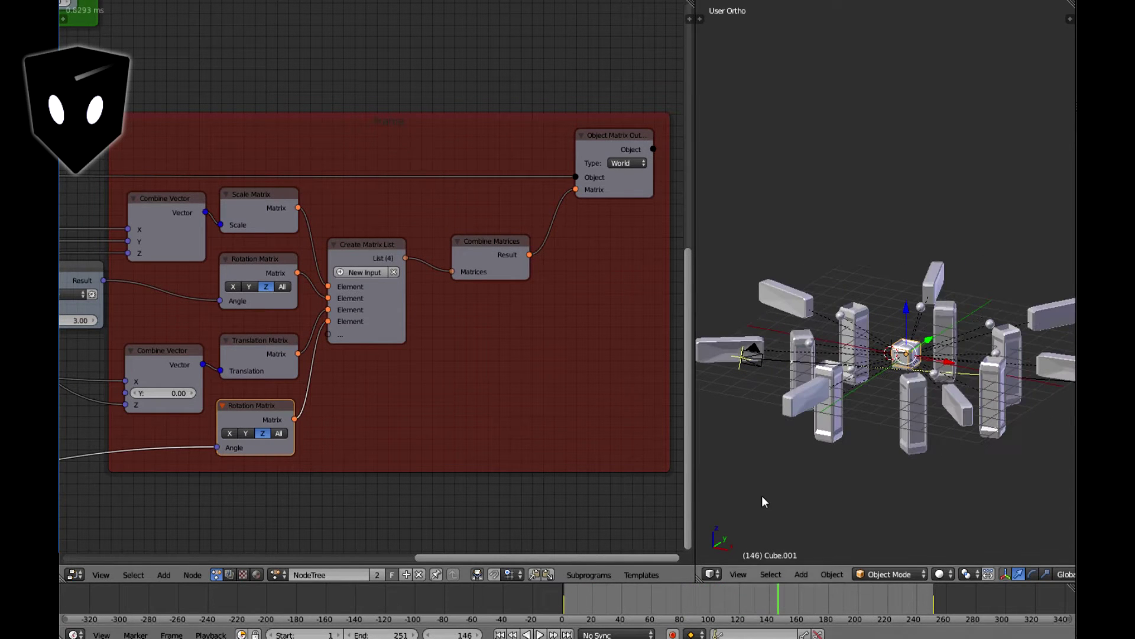
pyautogui.rightClick(773, 300)
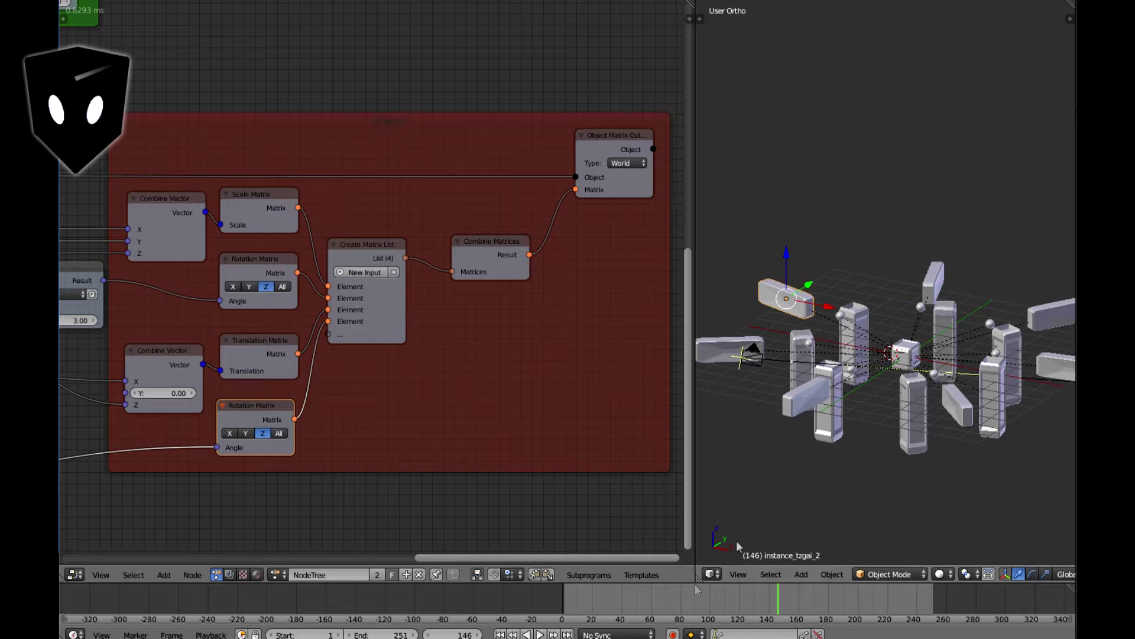
pyautogui.moveTo(668, 594); pyautogui.dragTo(744, 590)
# - Examine the framed Divide, Multiply and Add math nodes and inspect one outer bar instance from a higher viewpoint
pyautogui.moveTo(499, 559); pyautogui.dragTo(189, 527)
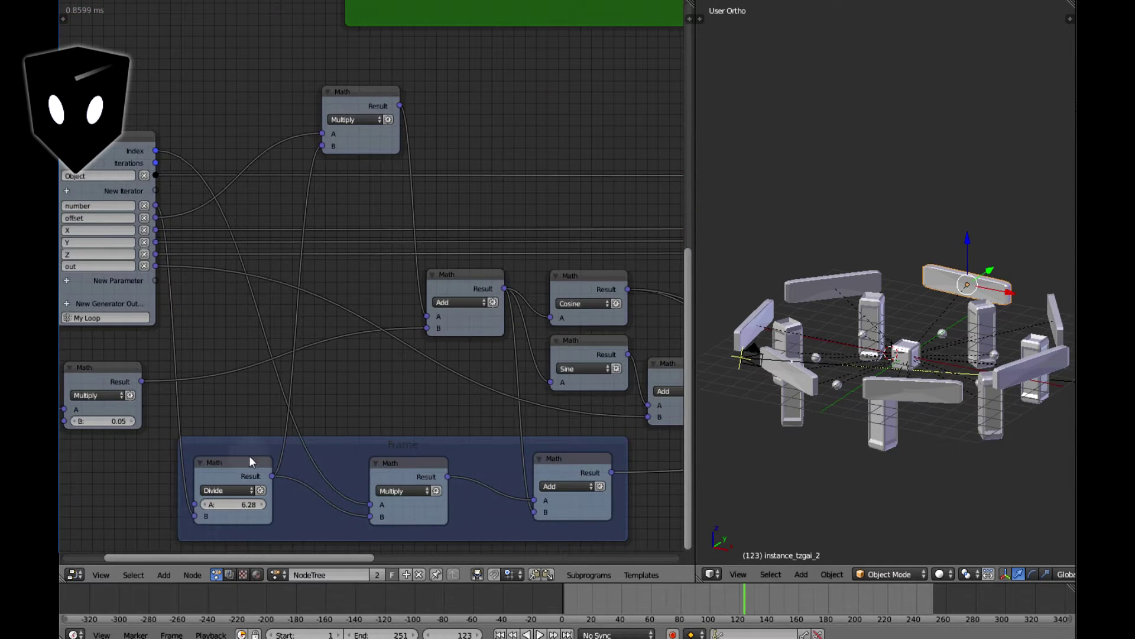
pyautogui.click(233, 464)
pyautogui.click(410, 465)
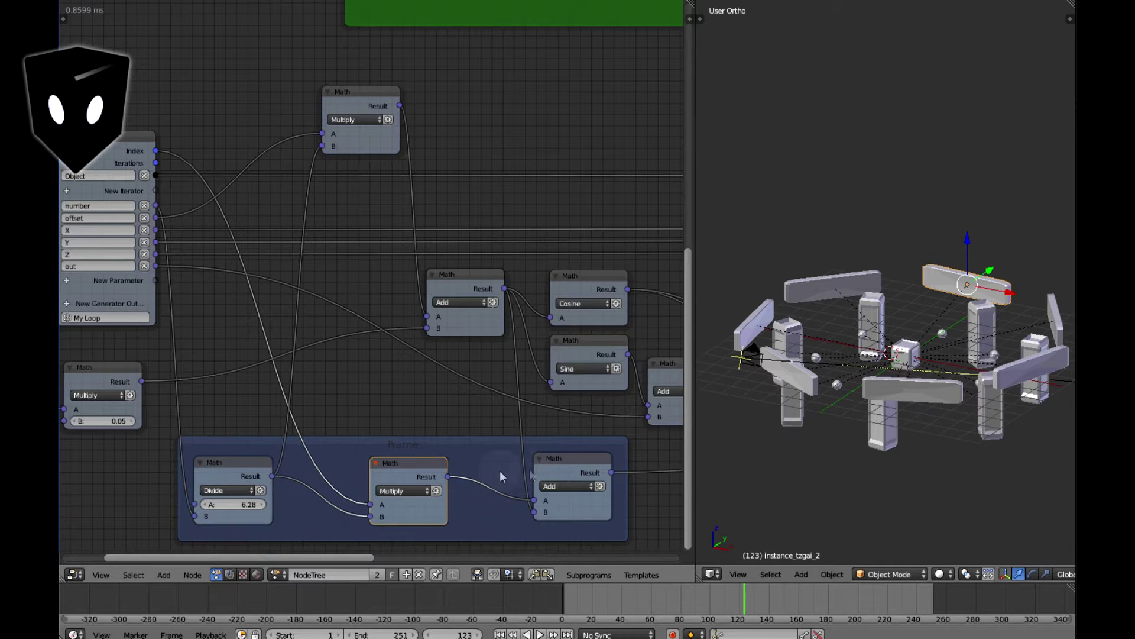
pyautogui.click(560, 460)
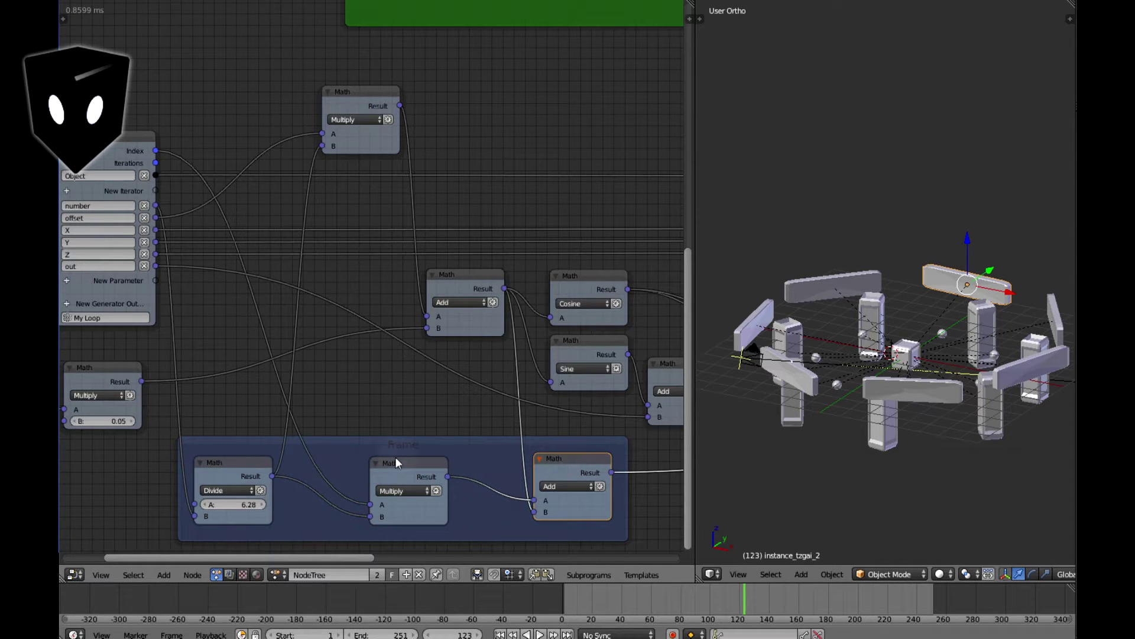
pyautogui.moveTo(1026, 352); pyautogui.dragTo(901, 251, button='middle')
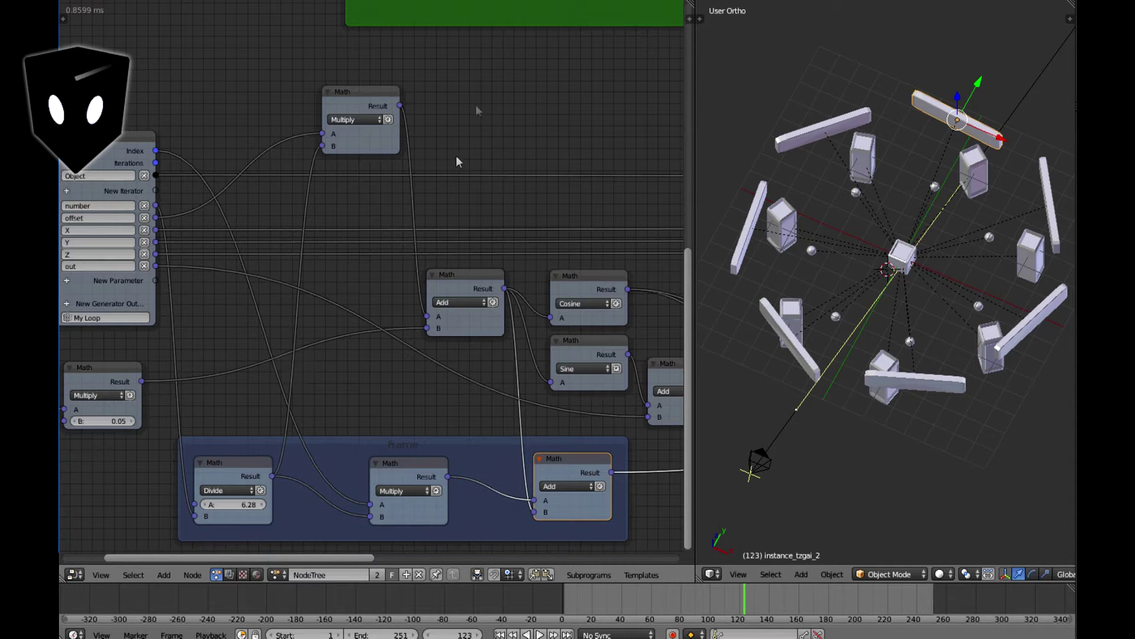
pyautogui.rightClick(797, 139)
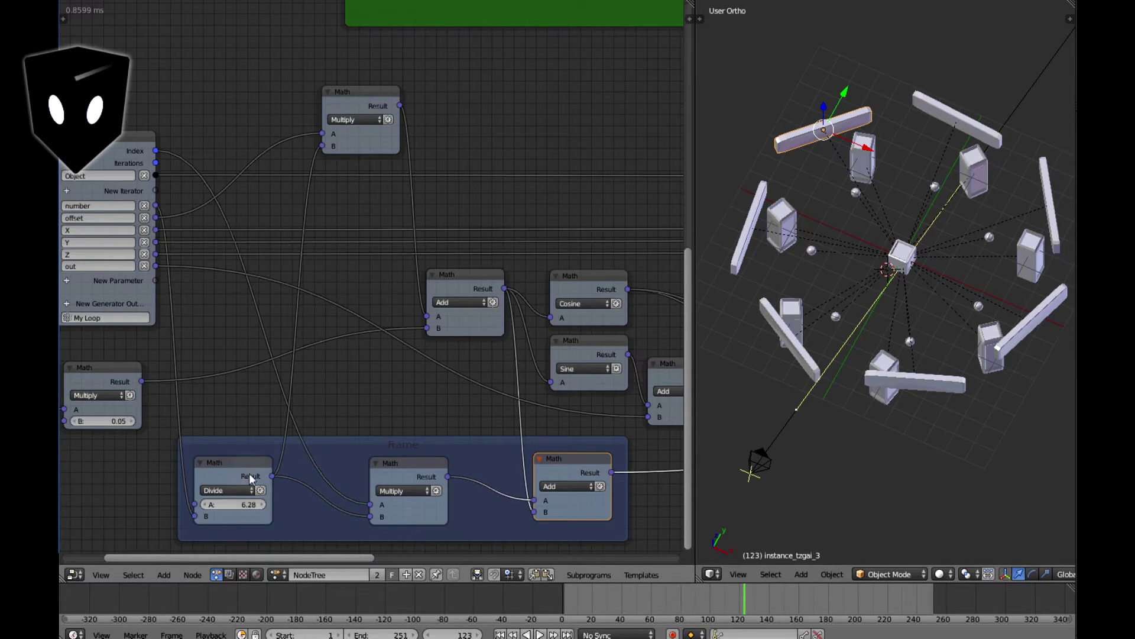
# - Set the Integer Input that drives the object instancers to 4 and scrub the animation to frame 125
pyautogui.moveTo(553, 105); pyautogui.dragTo(624, 292, button='middle')
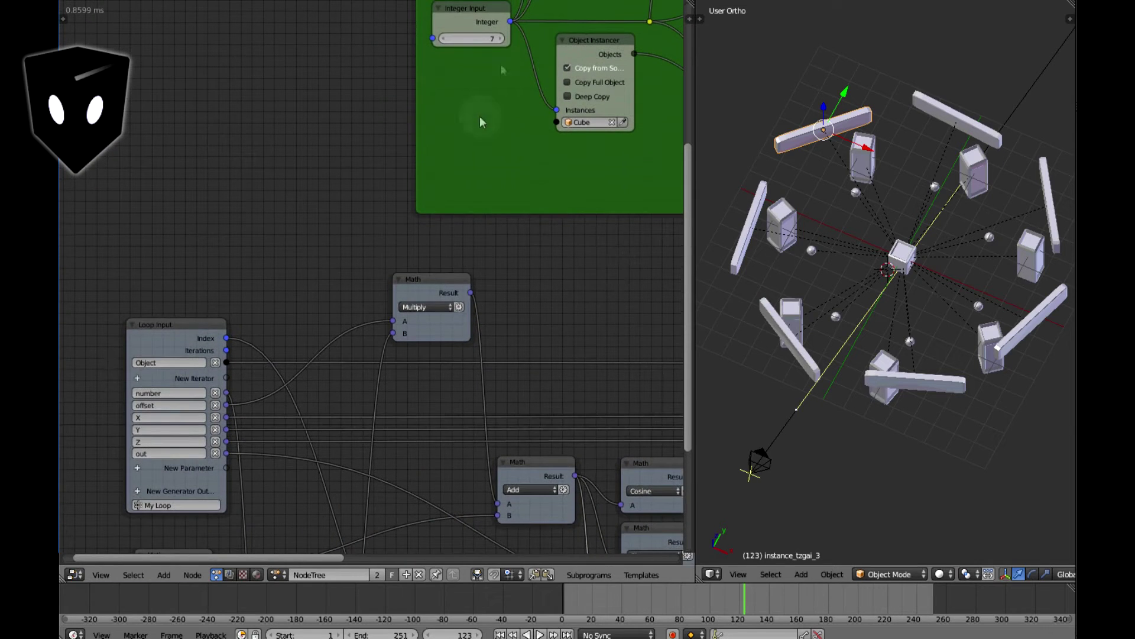
pyautogui.moveTo(535, 172); pyautogui.dragTo(233, 465, button='middle')
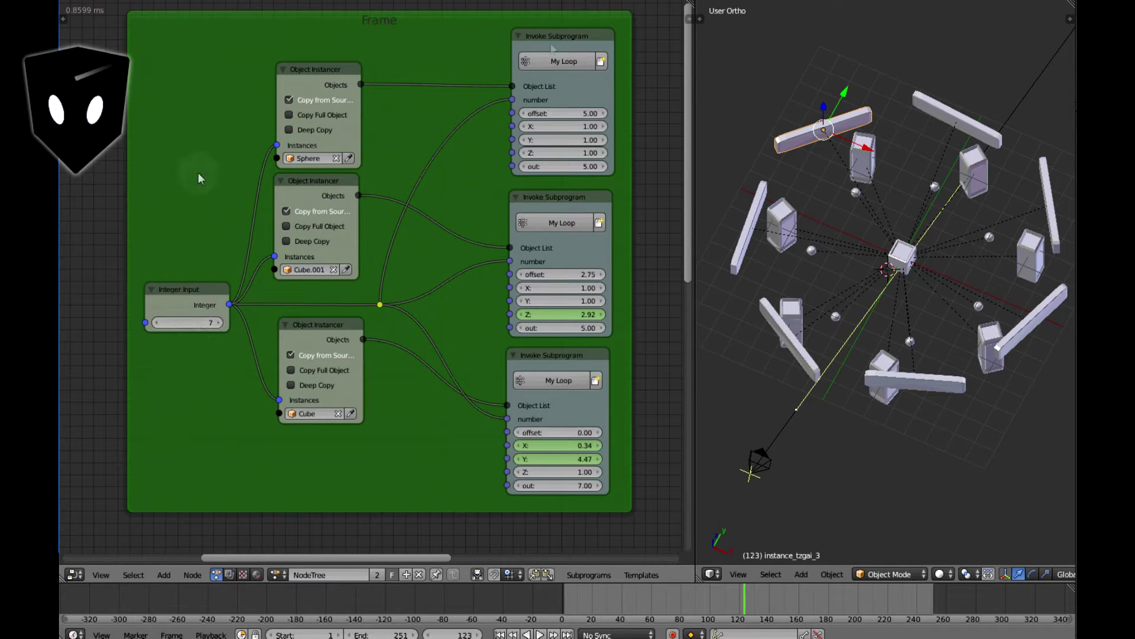
pyautogui.click(197, 323)
pyautogui.write('4')
pyautogui.press('Return')
pyautogui.moveTo(892, 307); pyautogui.dragTo(930, 172, button='middle')
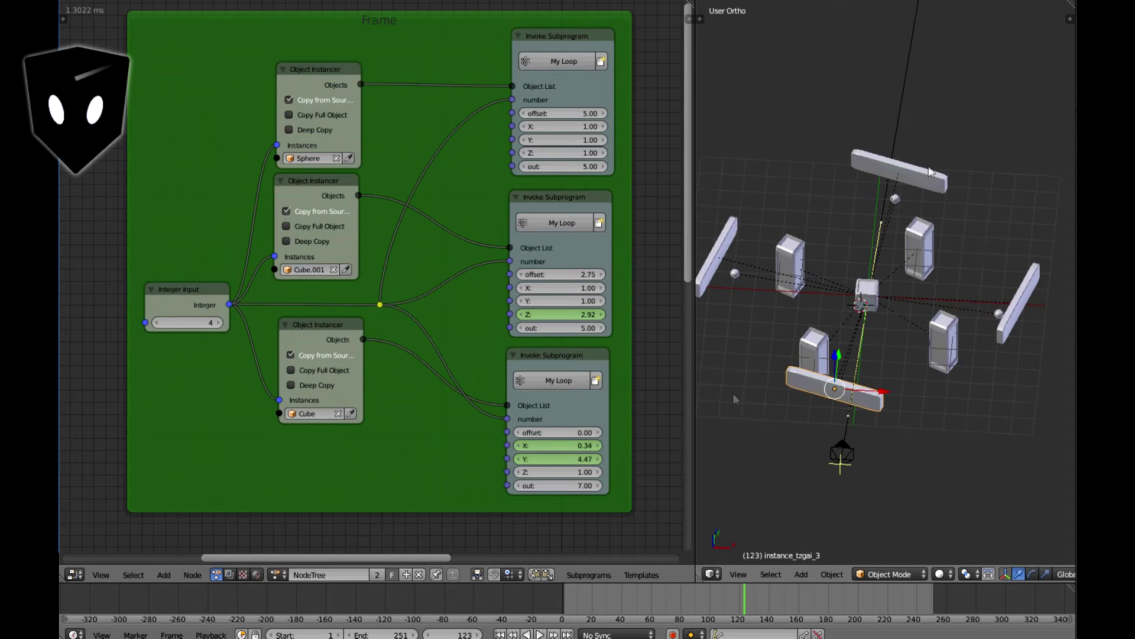
pyautogui.moveTo(634, 609); pyautogui.dragTo(748, 595)
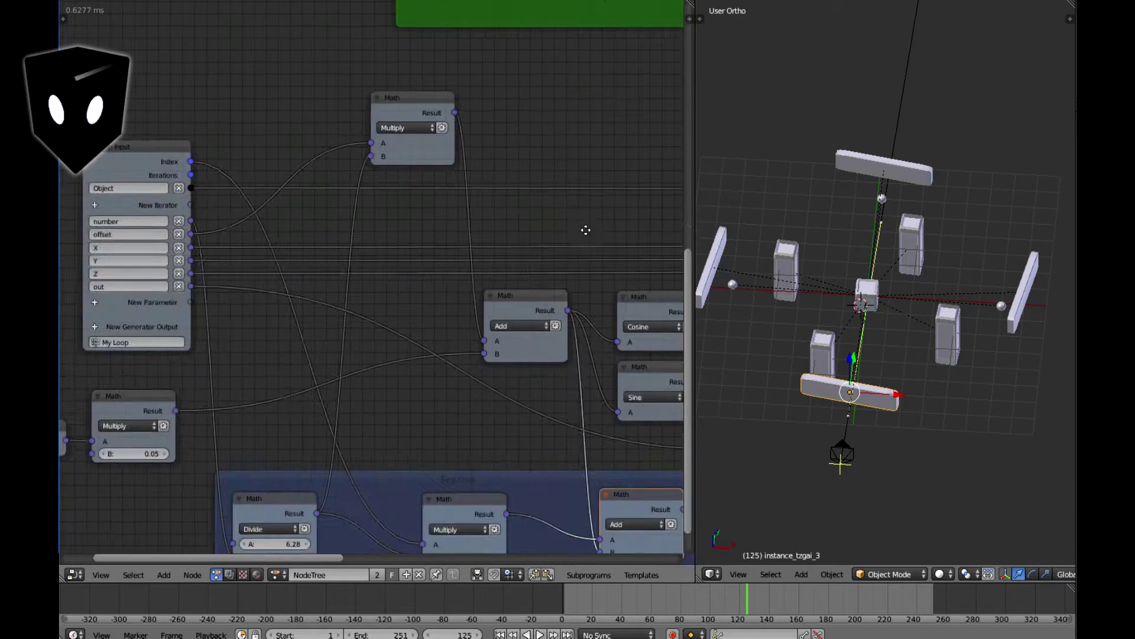
# - Trace the number input from the Invoke Subprogram nodes through Loop Input to the framed Divide and Multiply nodes
pyautogui.moveTo(586, 230); pyautogui.dragTo(269, 512, button='middle')
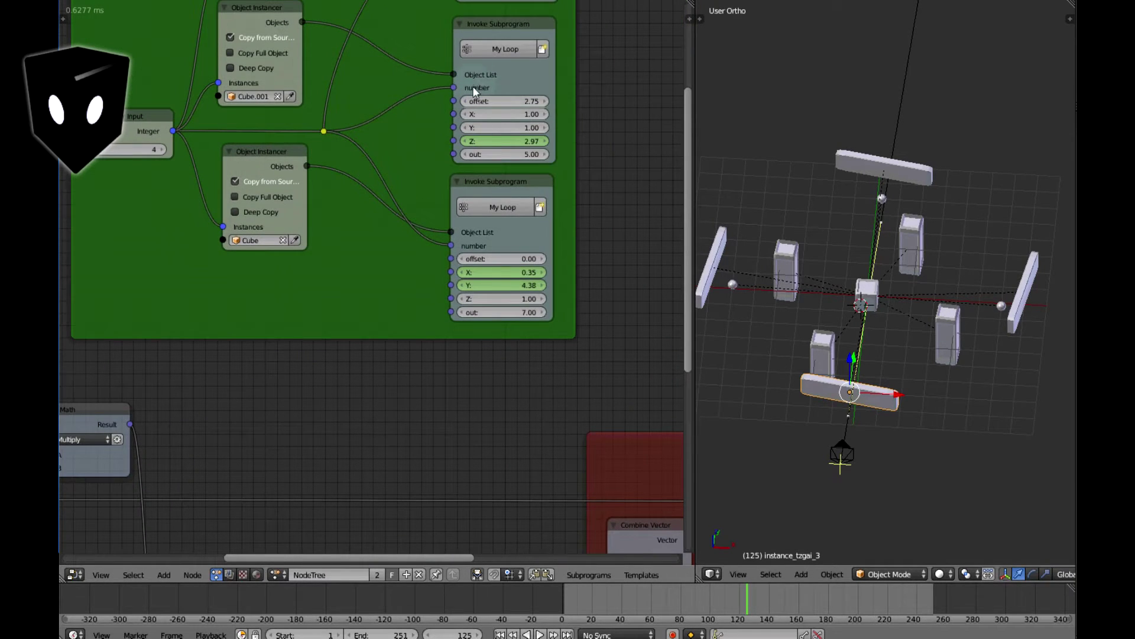
pyautogui.moveTo(291, 411); pyautogui.dragTo(532, 131, button='middle')
pyautogui.moveTo(279, 381); pyautogui.dragTo(449, 320, button='middle')
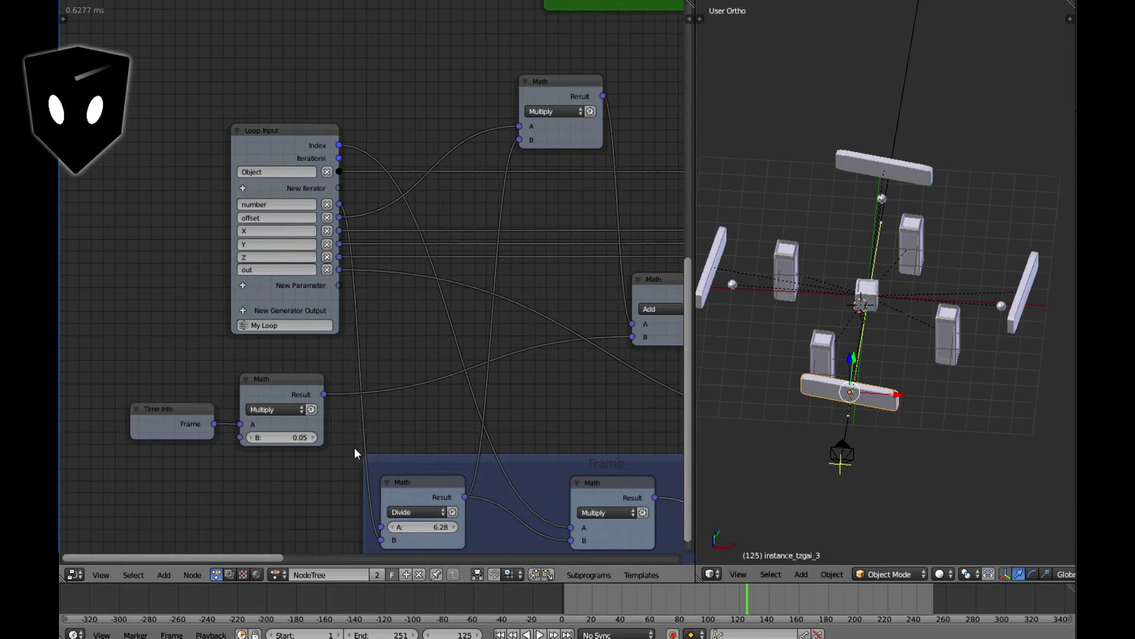
pyautogui.moveTo(354, 454); pyautogui.dragTo(328, 292, button='middle')
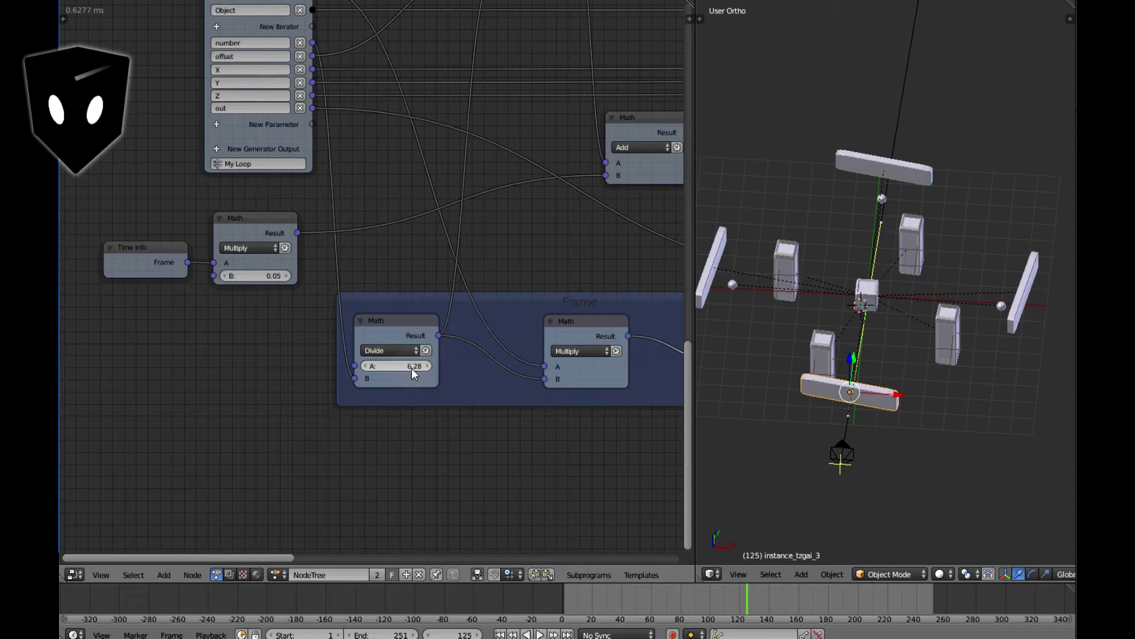
pyautogui.click(459, 373)
pyautogui.moveTo(416, 105); pyautogui.dragTo(416, 294, button='middle')
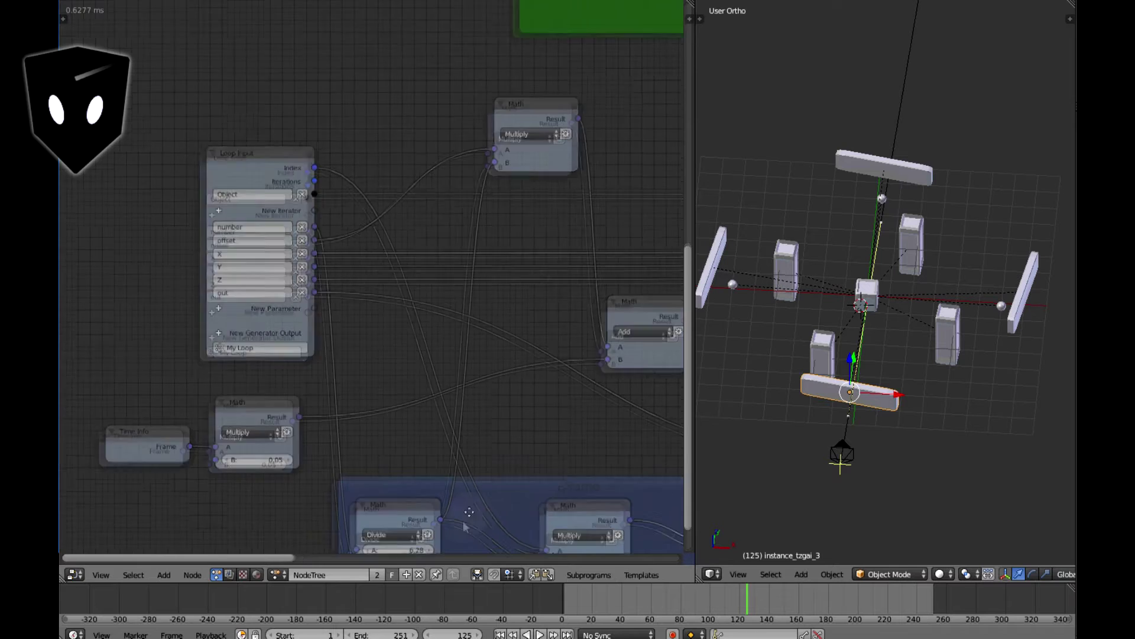
pyautogui.moveTo(464, 524); pyautogui.dragTo(406, 396, button='middle')
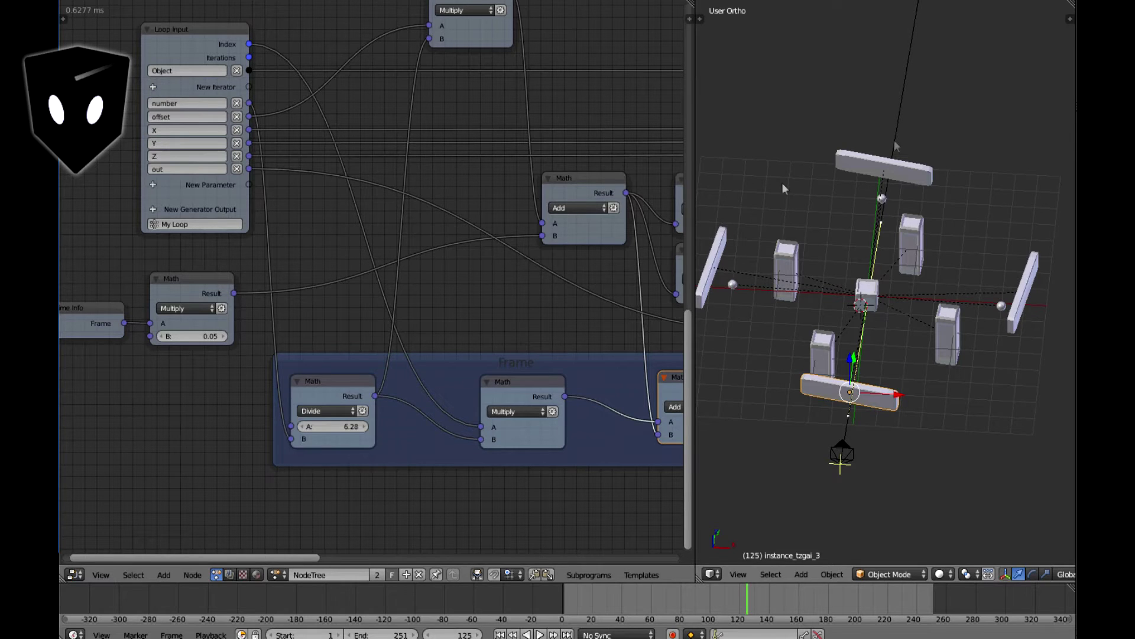
# - Highlight the Loop Input node's connections and mark individual outer bars with the 3D cursor to compare their indices
pyautogui.click(234, 47)
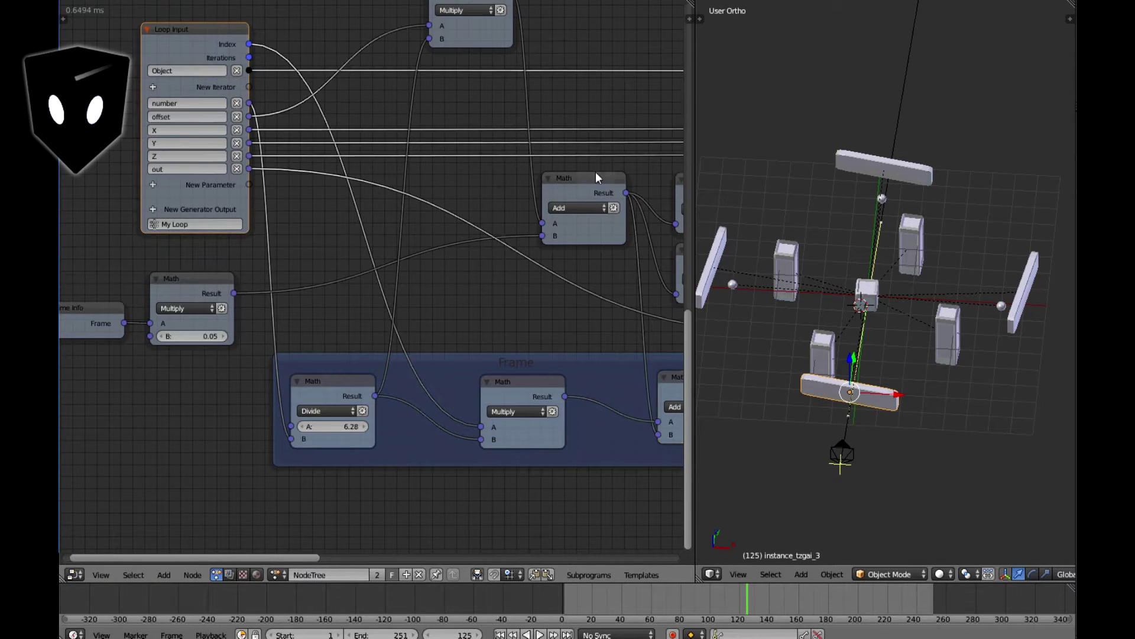
pyautogui.click(868, 172)
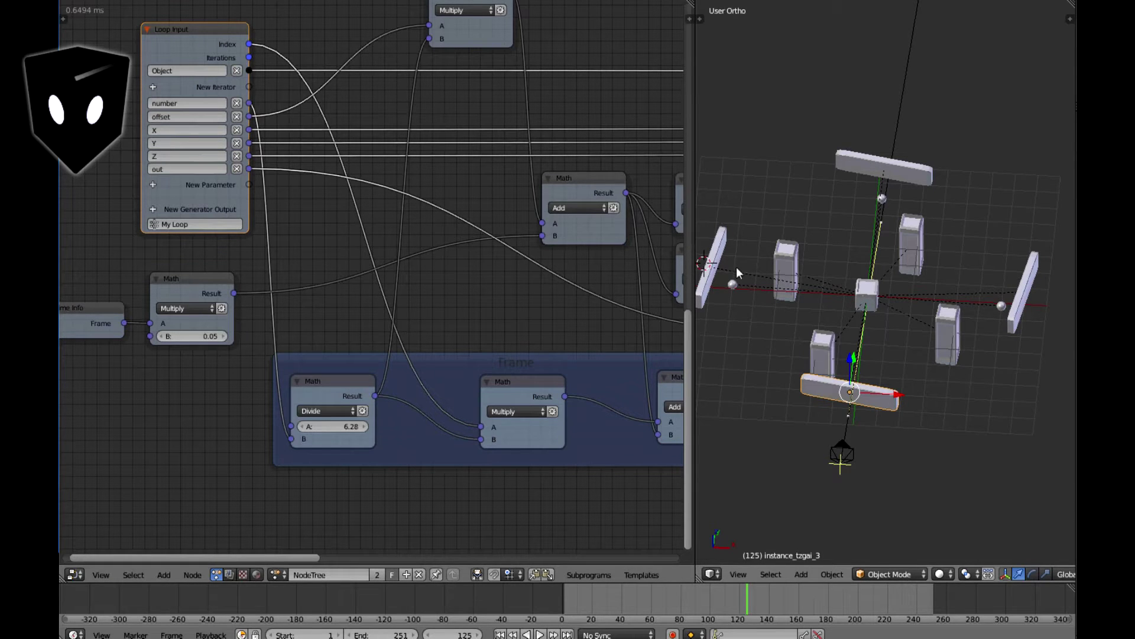
pyautogui.click(1042, 278)
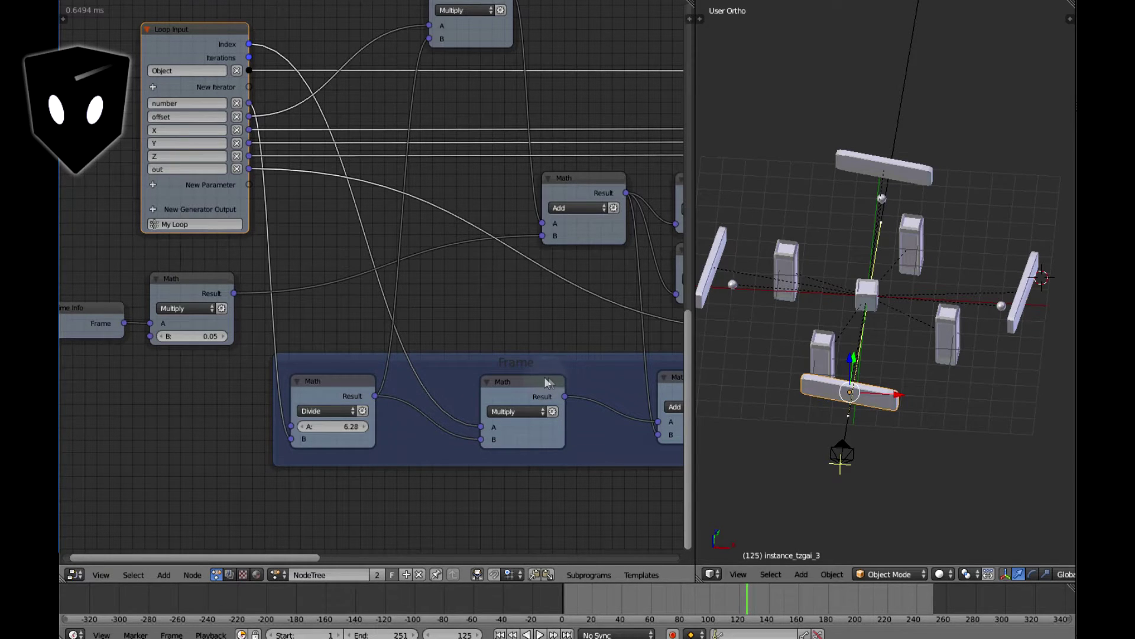
# - Set the Integer Input that drives the object instancers to 12 and view the ring of instances from the top
pyautogui.moveTo(585, 393); pyautogui.dragTo(443, 414, button='middle')
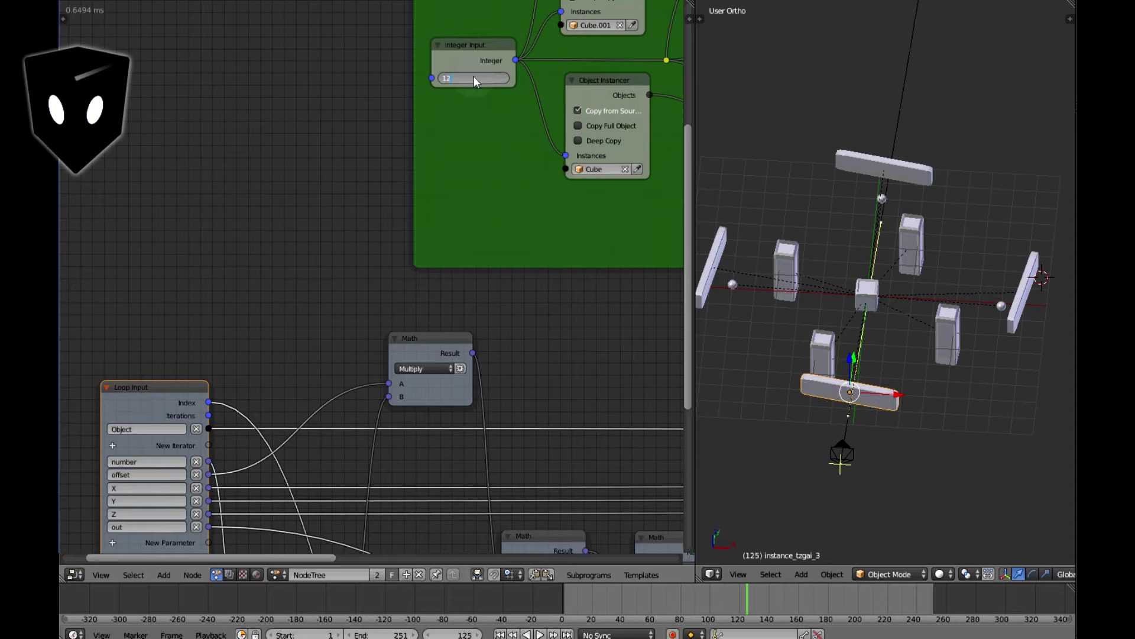
pyautogui.press('Return')
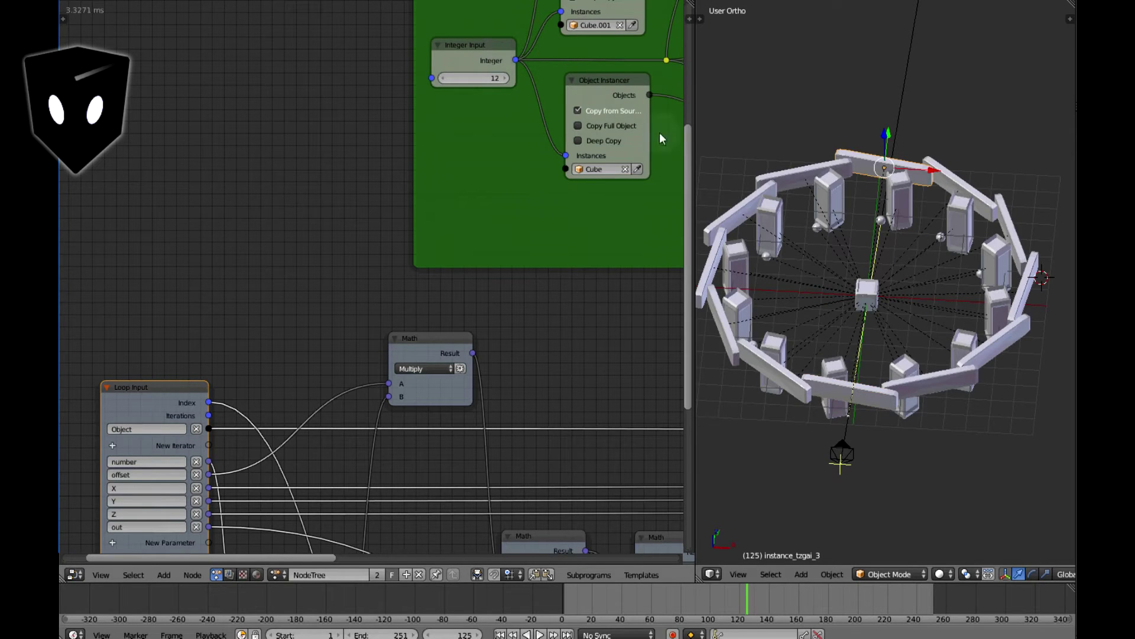
pyautogui.moveTo(896, 209); pyautogui.dragTo(908, 274, button='middle')
pyautogui.press('KP_7')
# - Inspect the connections of the framed Multiply and Divide nodes alongside the ring of instances
pyautogui.moveTo(452, 454); pyautogui.dragTo(461, 140, button='middle')
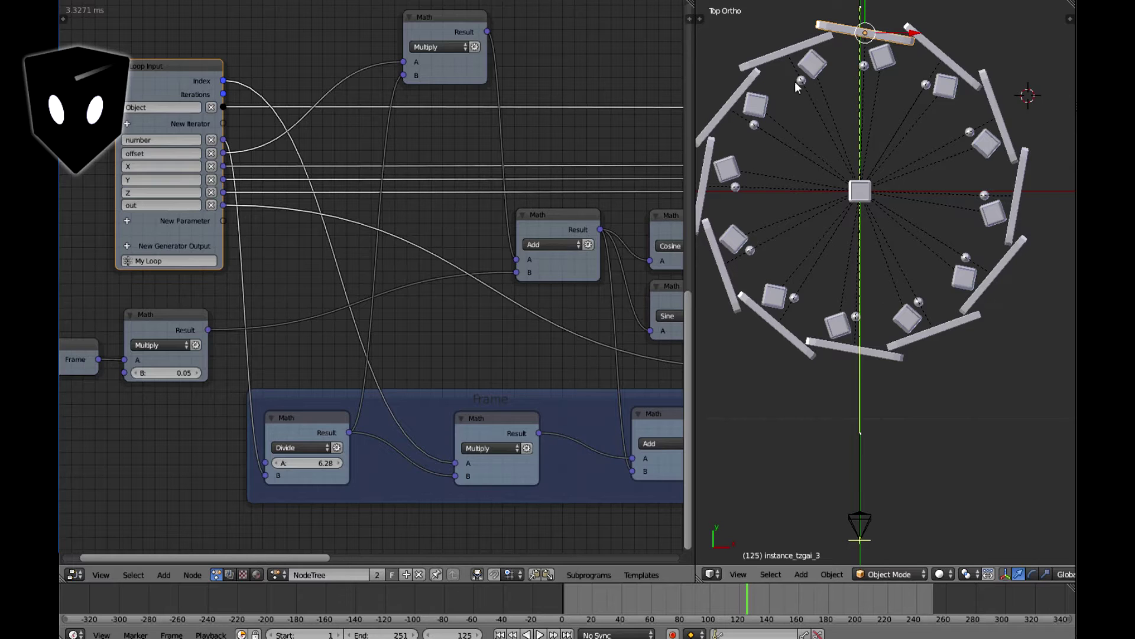
pyautogui.click(525, 417)
pyautogui.click(318, 421)
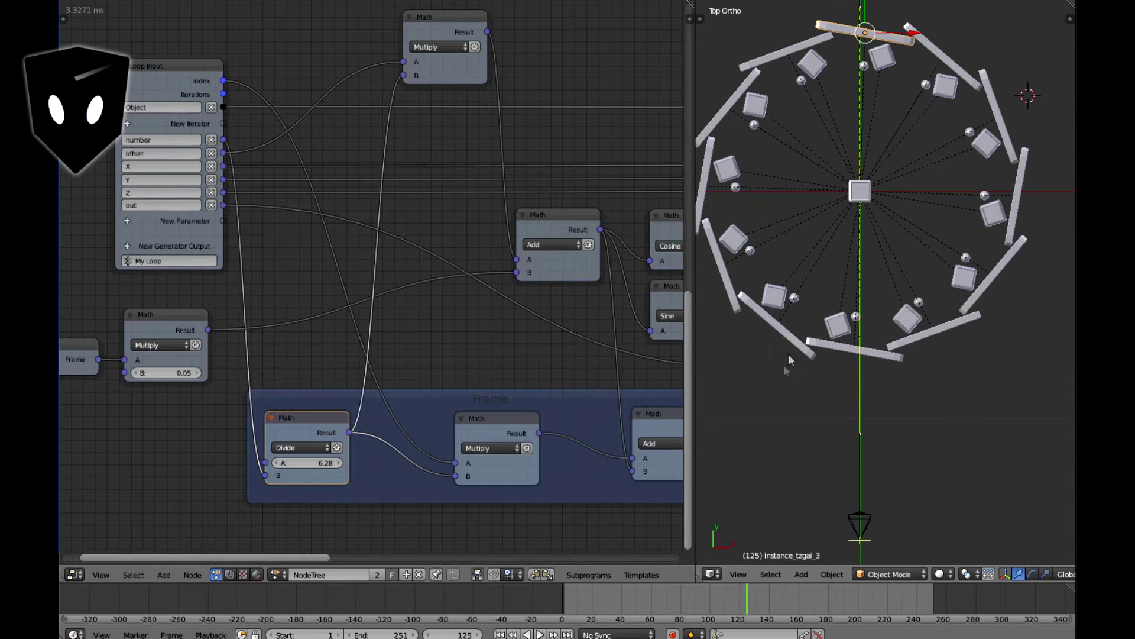
# - Disconnect the framed Multiply result from the Add node's A input, play the animation, and inspect the overlapping instances
pyautogui.moveTo(634, 459); pyautogui.dragTo(602, 446)
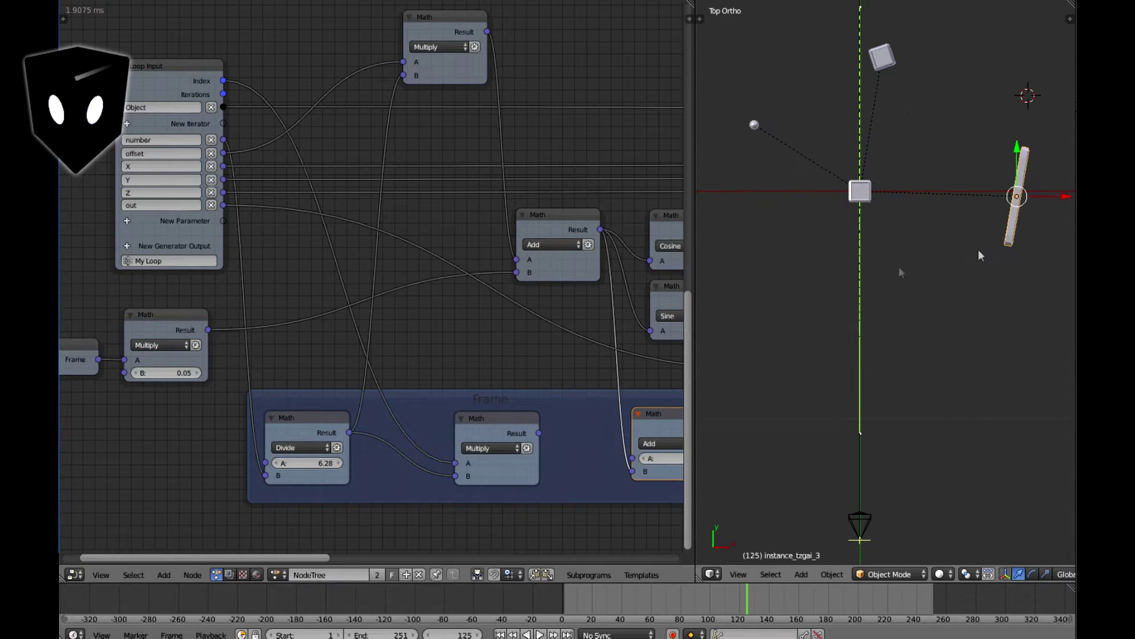
pyautogui.moveTo(845, 331); pyautogui.dragTo(838, 257, button='middle')
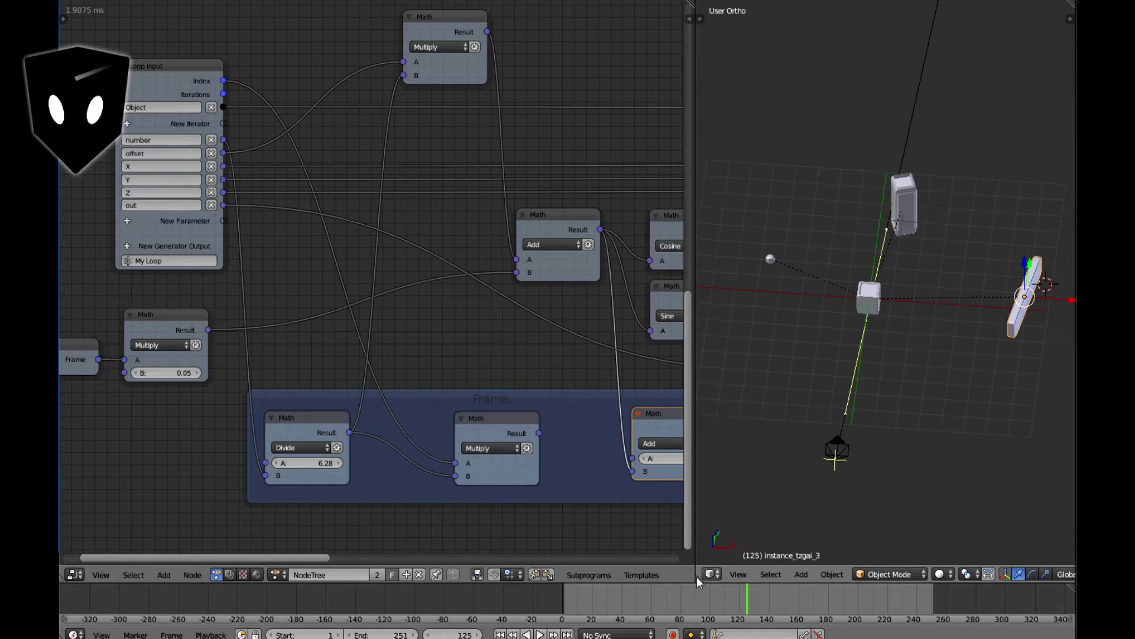
pyautogui.hotkey('alt', 'a')
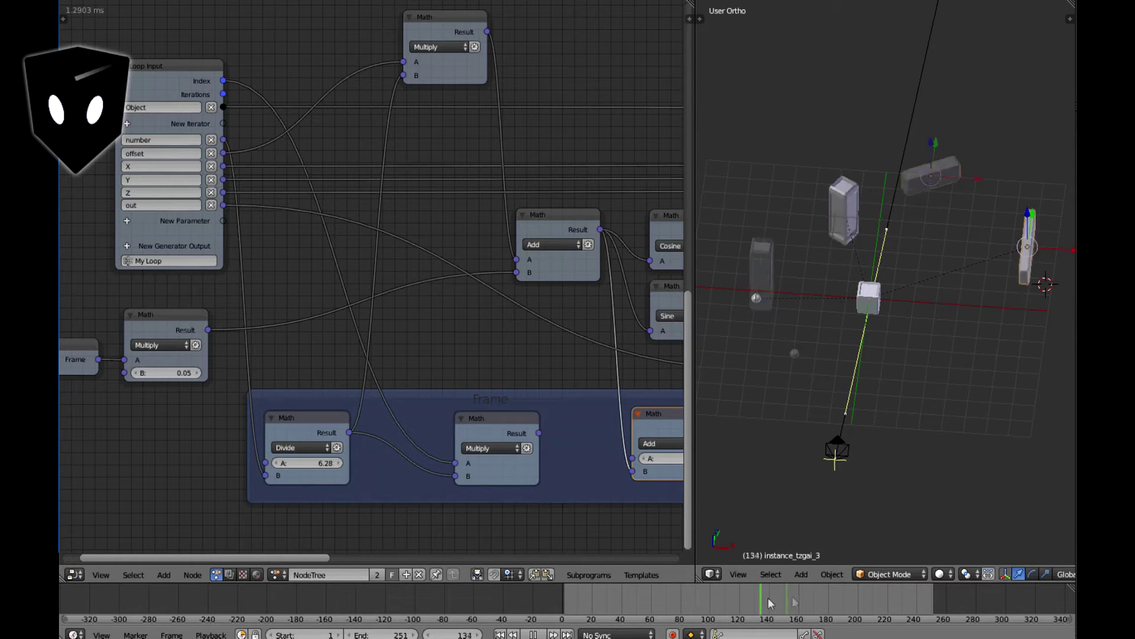
pyautogui.press('Escape')
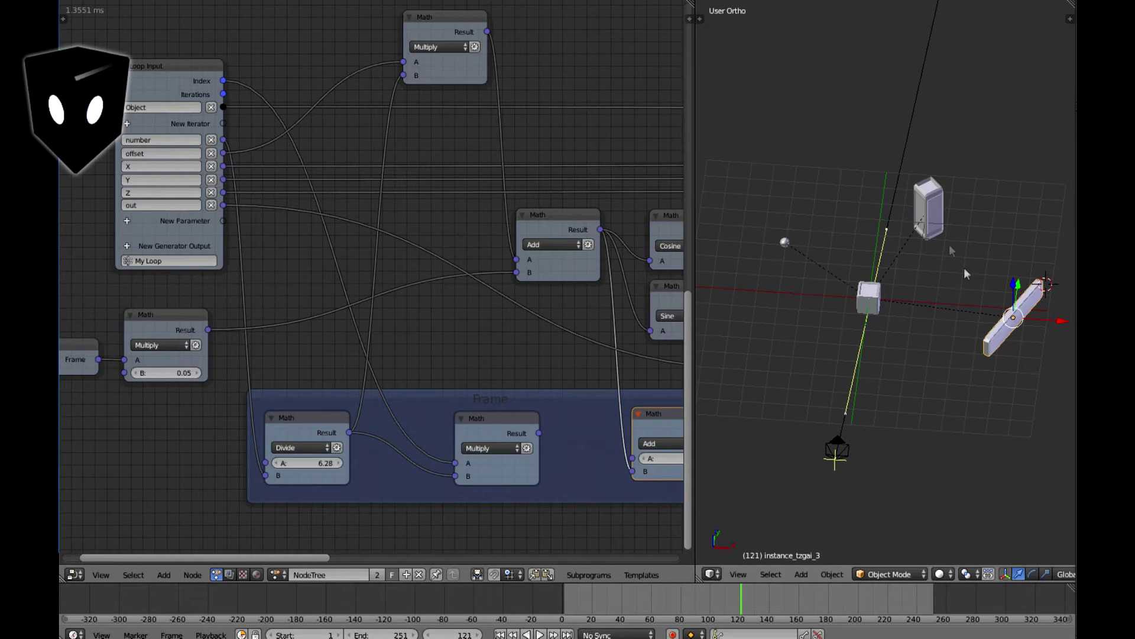
pyautogui.rightClick(925, 211)
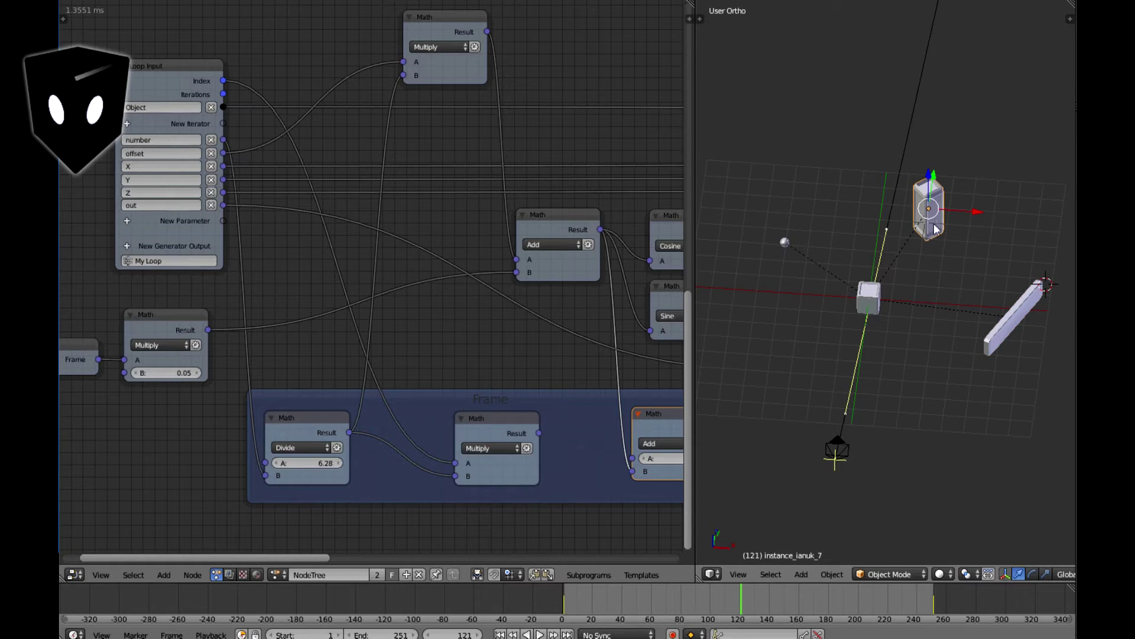
pyautogui.rightClick(1012, 316)
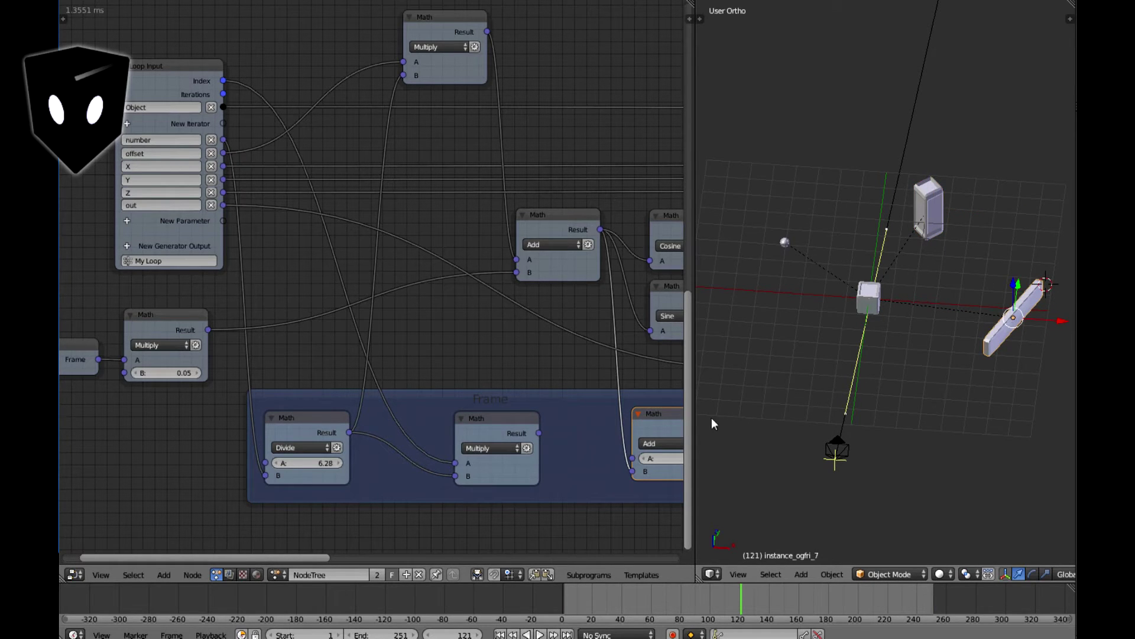
# - Reconnect the framed Multiply result to the Add node's A input and scrub the animation to frame 125
pyautogui.rightClick(536, 426)
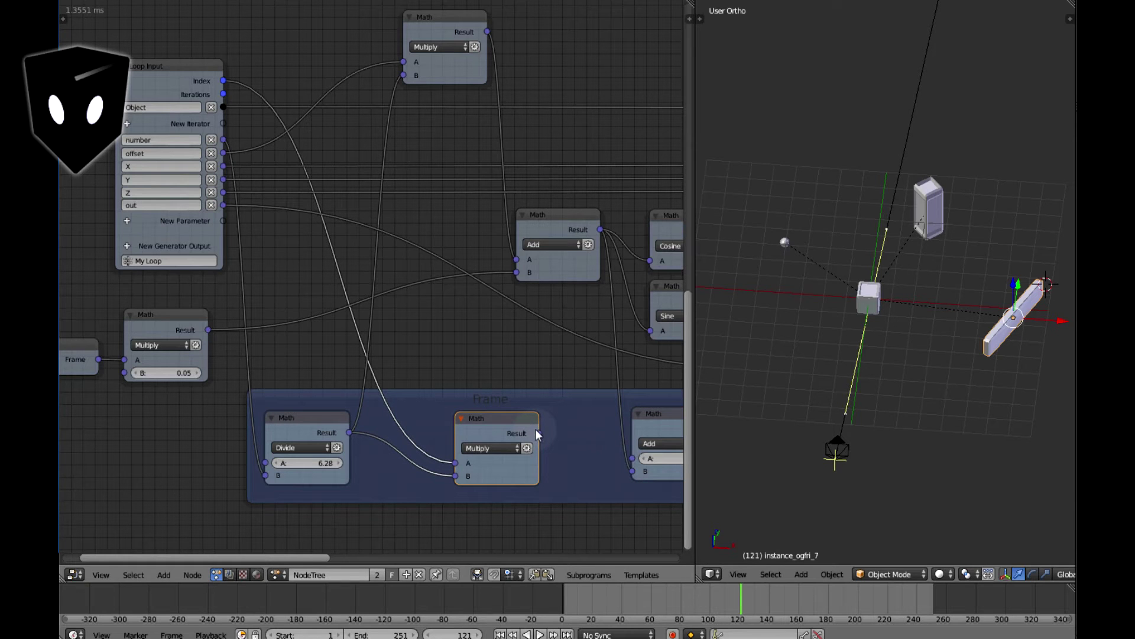
pyautogui.moveTo(536, 430); pyautogui.dragTo(632, 459)
pyautogui.moveTo(639, 594); pyautogui.dragTo(748, 592)
# - Examine the offset Multiply node's connections and mark an outer bar with the 3D cursor in top view
pyautogui.moveTo(605, 365); pyautogui.dragTo(401, 397, button='middle')
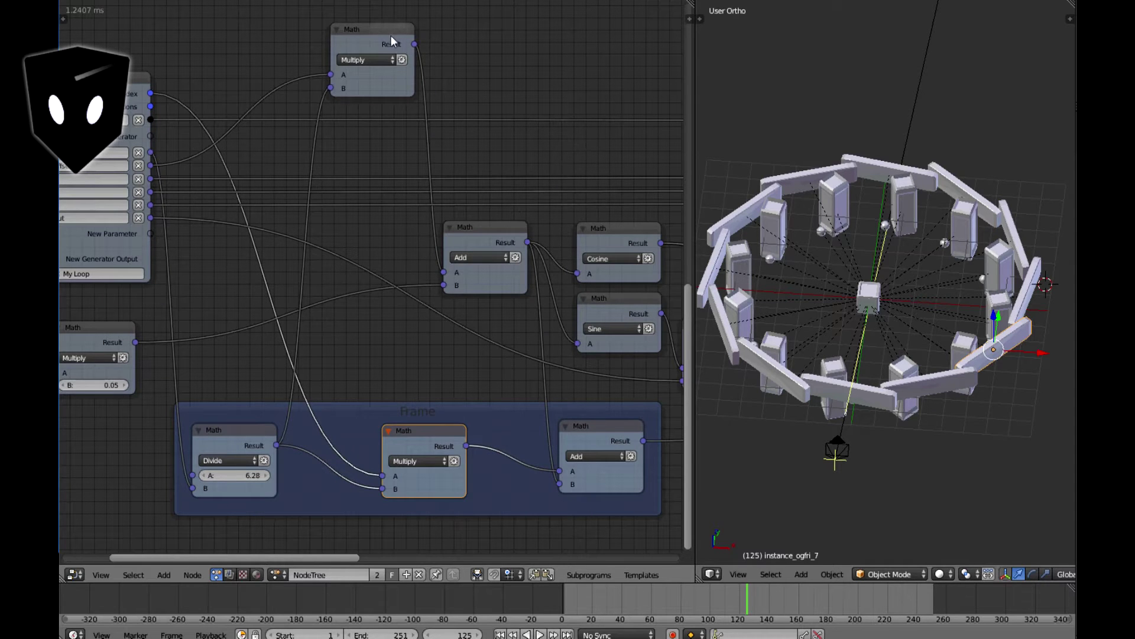
pyautogui.click(390, 28)
pyautogui.press('KP_2')
pyautogui.press('KP_2')
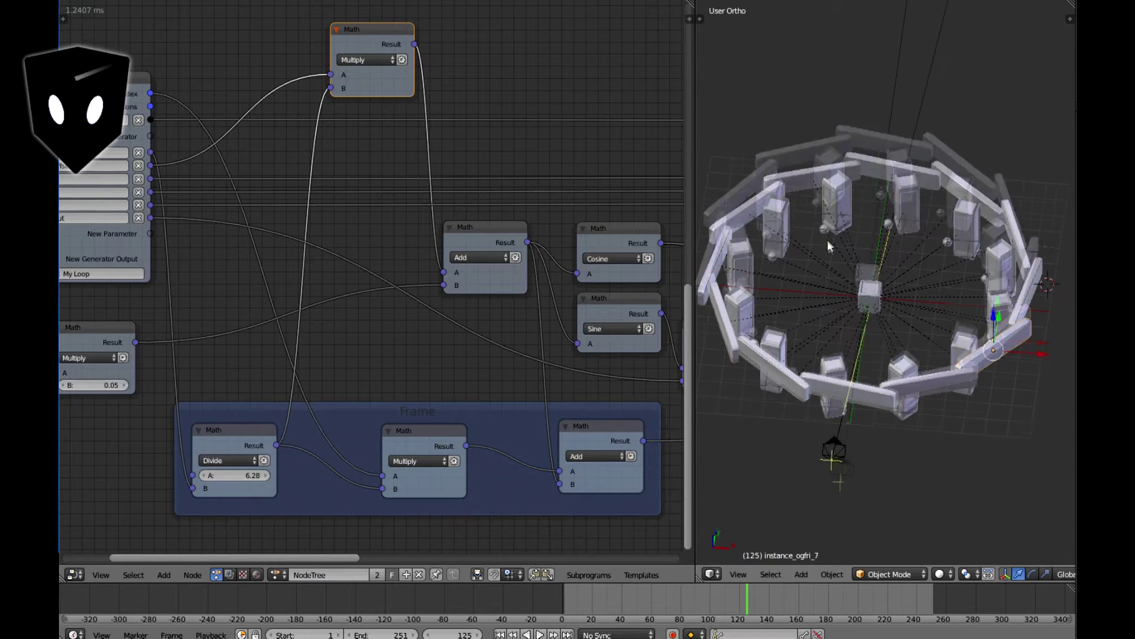
pyautogui.press('KP_7')
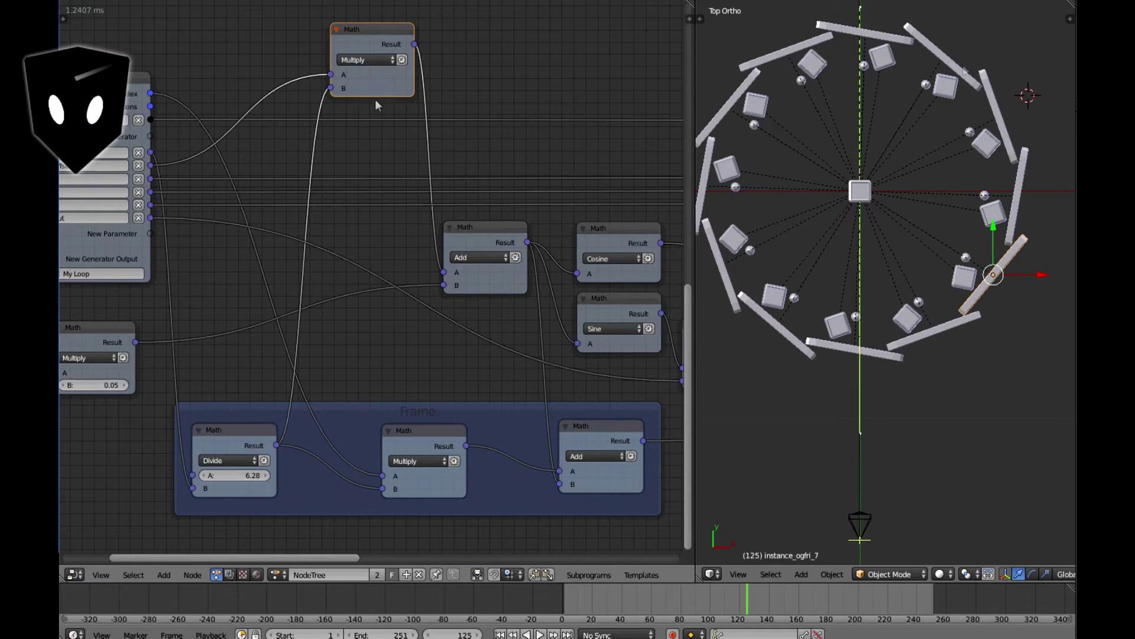
pyautogui.click(885, 38)
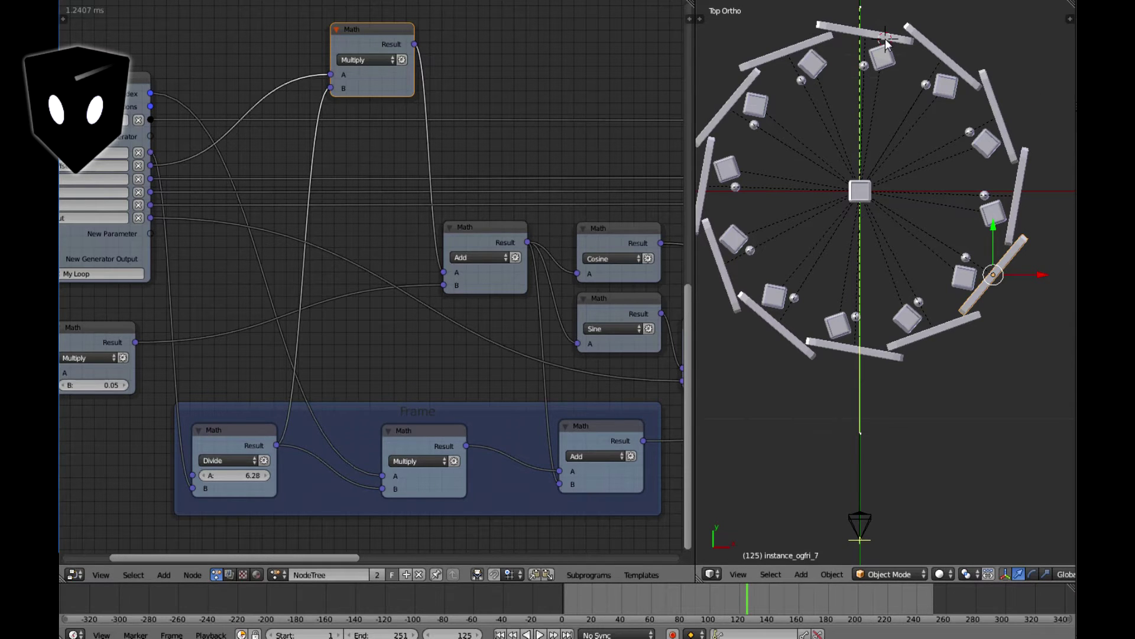
# - Select the small sphere beside the marked bar in the ring to compare its position with the neighbouring cube
pyautogui.rightClick(870, 39)
pyautogui.rightClick(884, 59)
pyautogui.rightClick(877, 69)
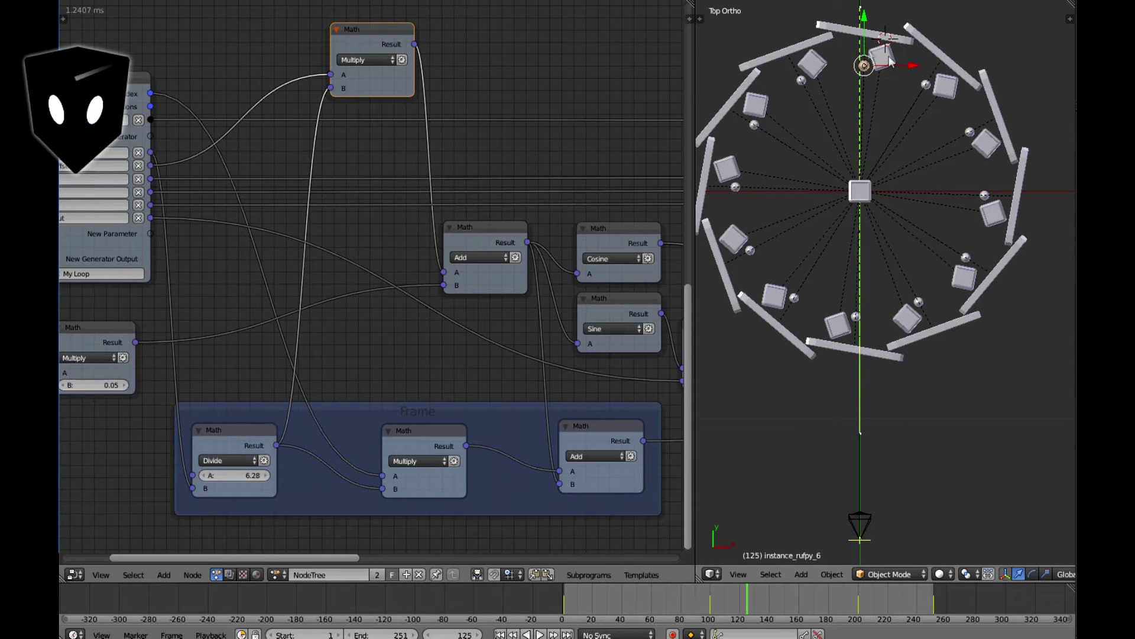
# - Set the offset of the Cube.001 My Loop invocation to 0 and inspect how its instances line up with the spheres
pyautogui.scroll(2, 566, 50)
pyautogui.moveTo(566, 49); pyautogui.dragTo(396, 443, button='middle')
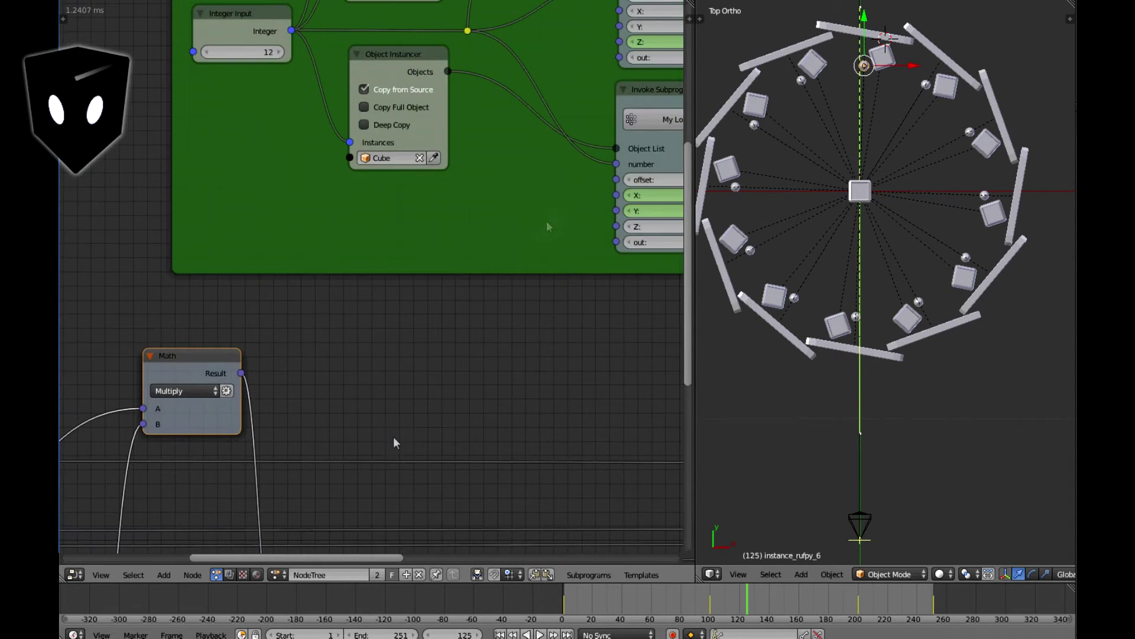
pyautogui.moveTo(603, 205); pyautogui.dragTo(393, 442, button='middle')
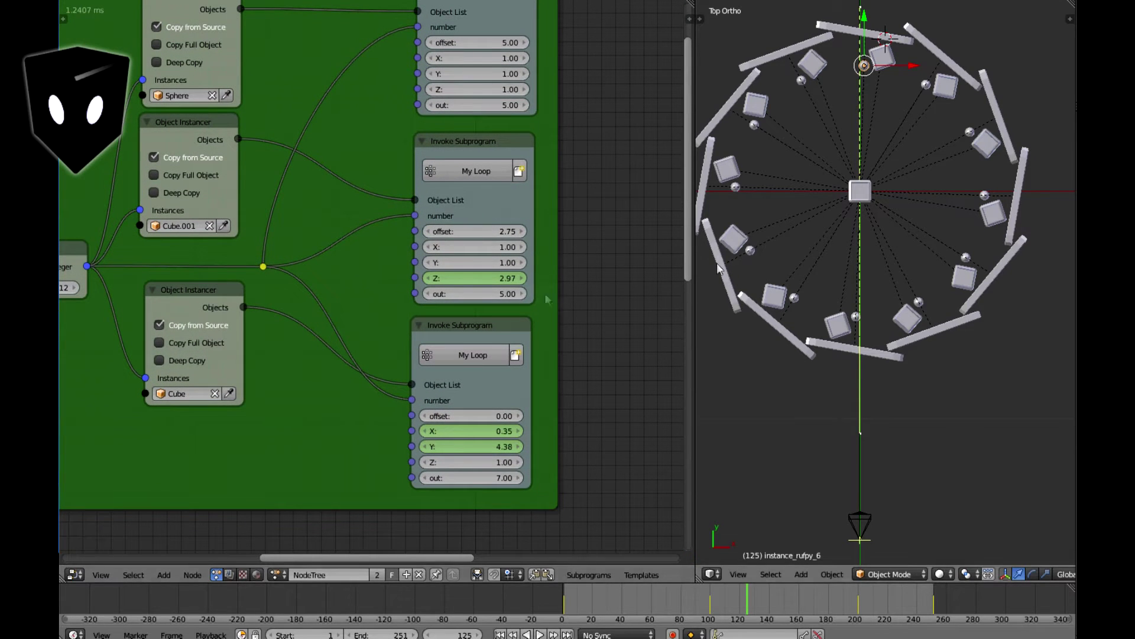
pyautogui.write('0')
pyautogui.press('Return')
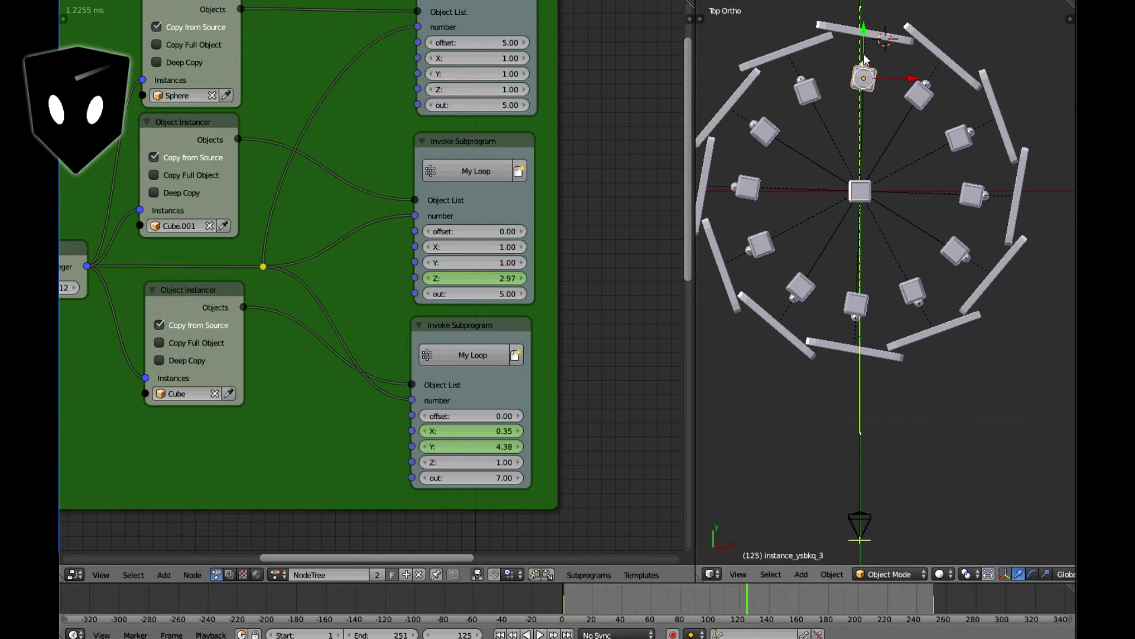
pyautogui.rightClick(863, 64)
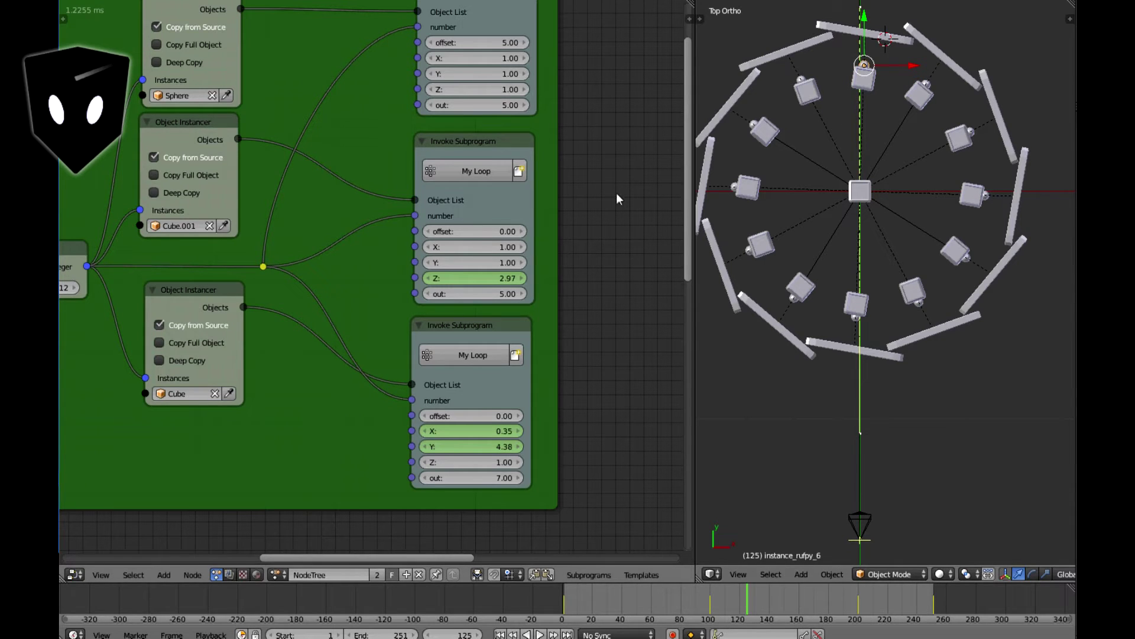
pyautogui.moveTo(890, 176); pyautogui.dragTo(792, 230, button='middle')
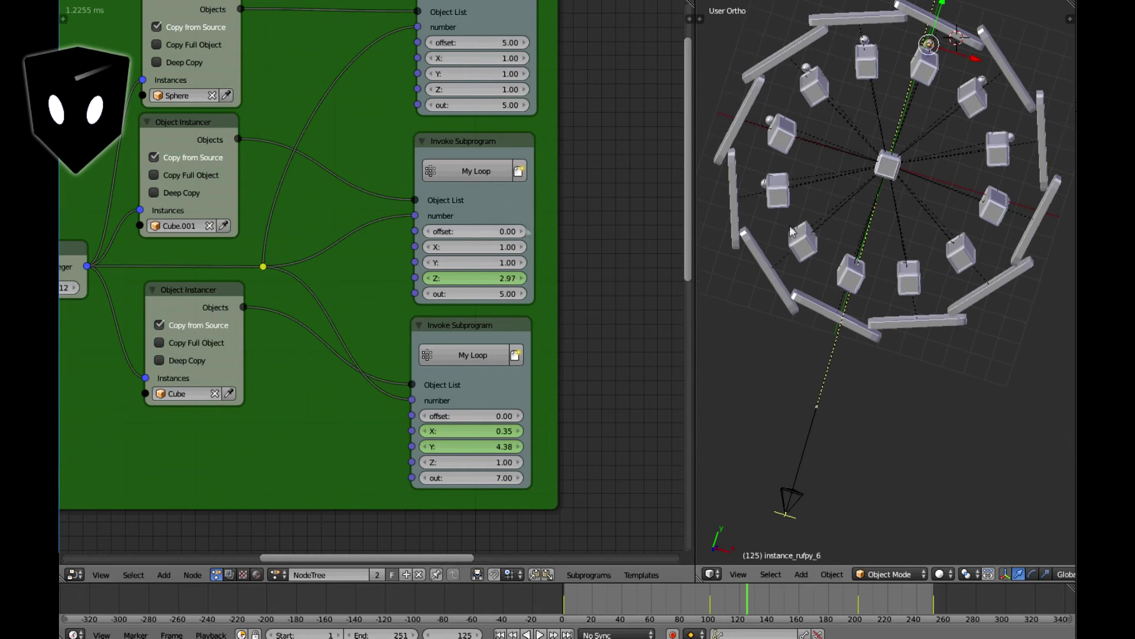
# - Undo the Cube.001 offset change and show the instances in top view
pyautogui.click(514, 203)
pyautogui.hotkey('ctrl', 'z')
pyautogui.hotkey('ctrl', 'z')
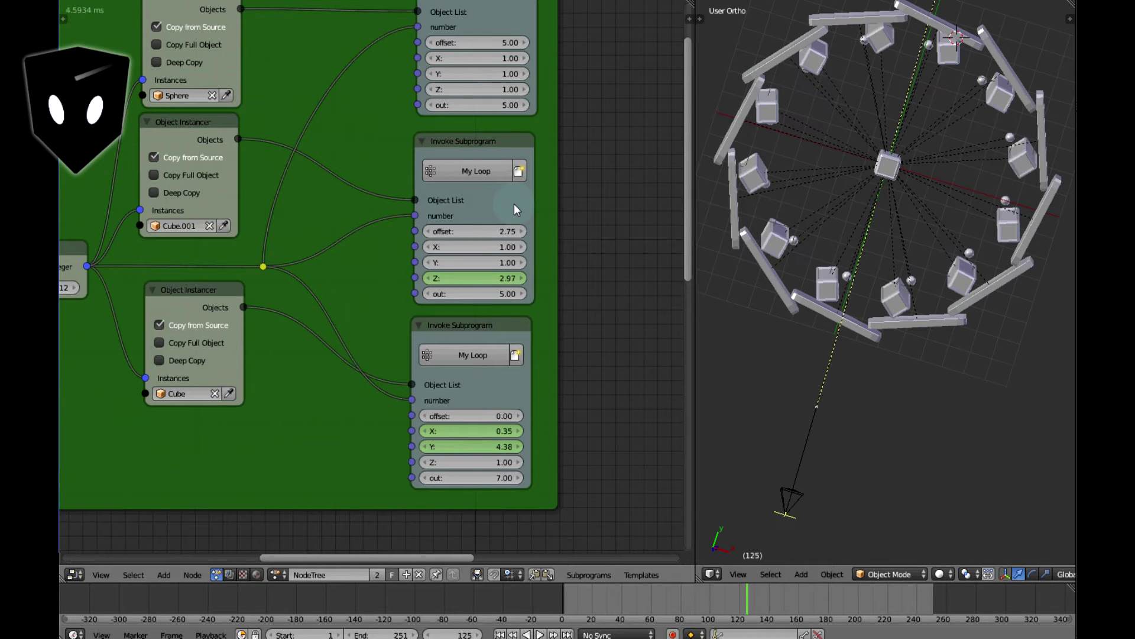
pyautogui.moveTo(782, 176); pyautogui.dragTo(864, 141, button='middle')
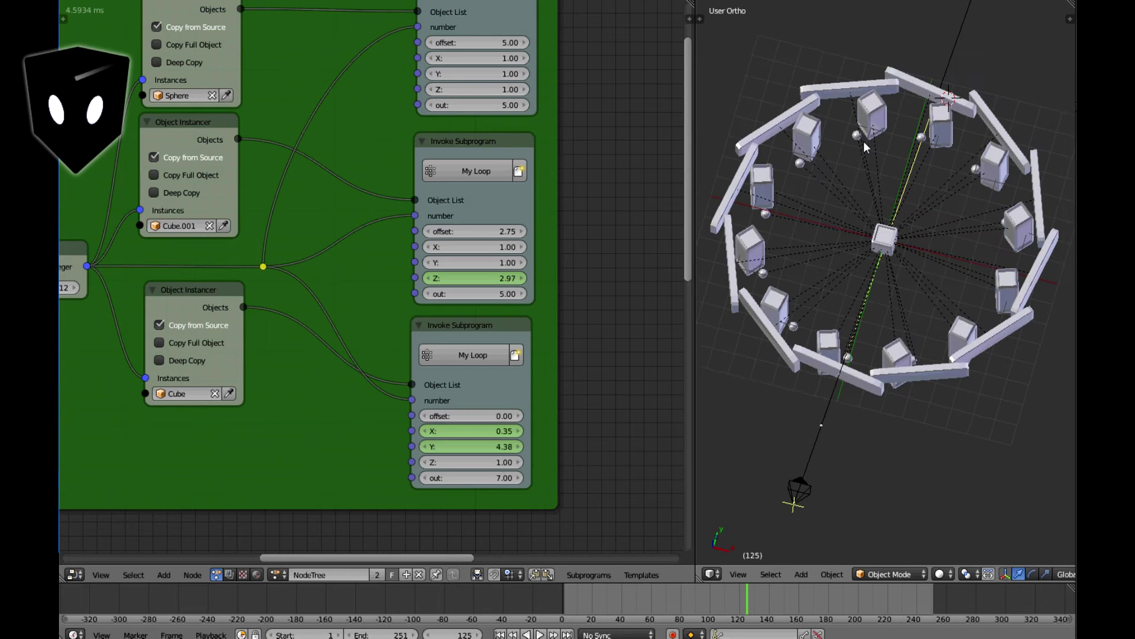
pyautogui.press('KP_7')
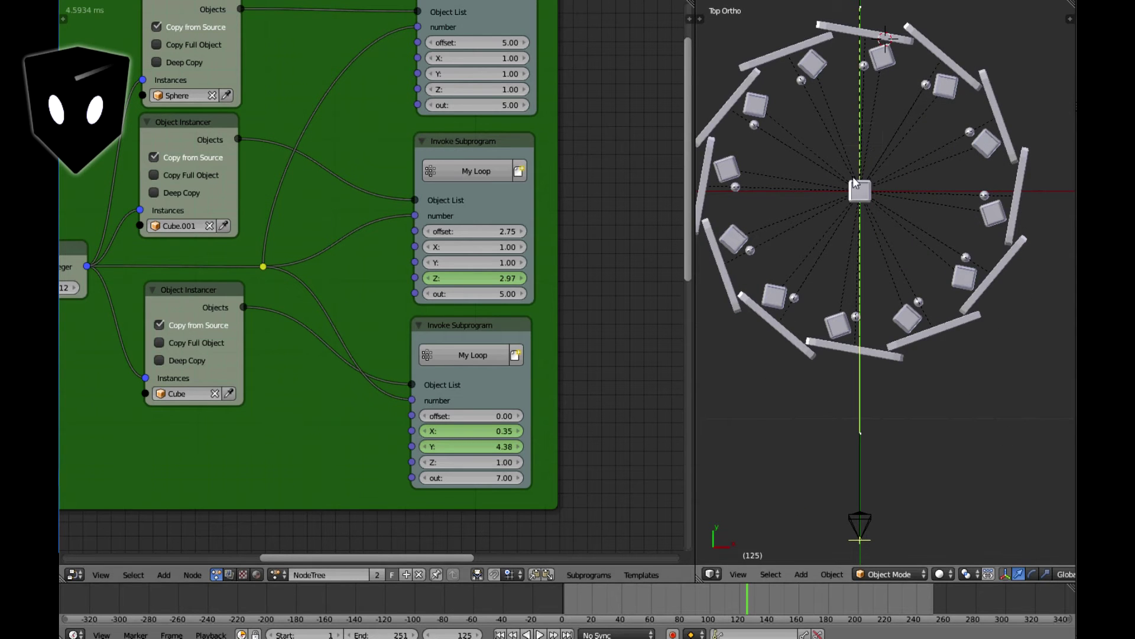
# - Examine the Time Info node and the Multiply node that scales its frame value
pyautogui.scroll(-3, 350, 426)
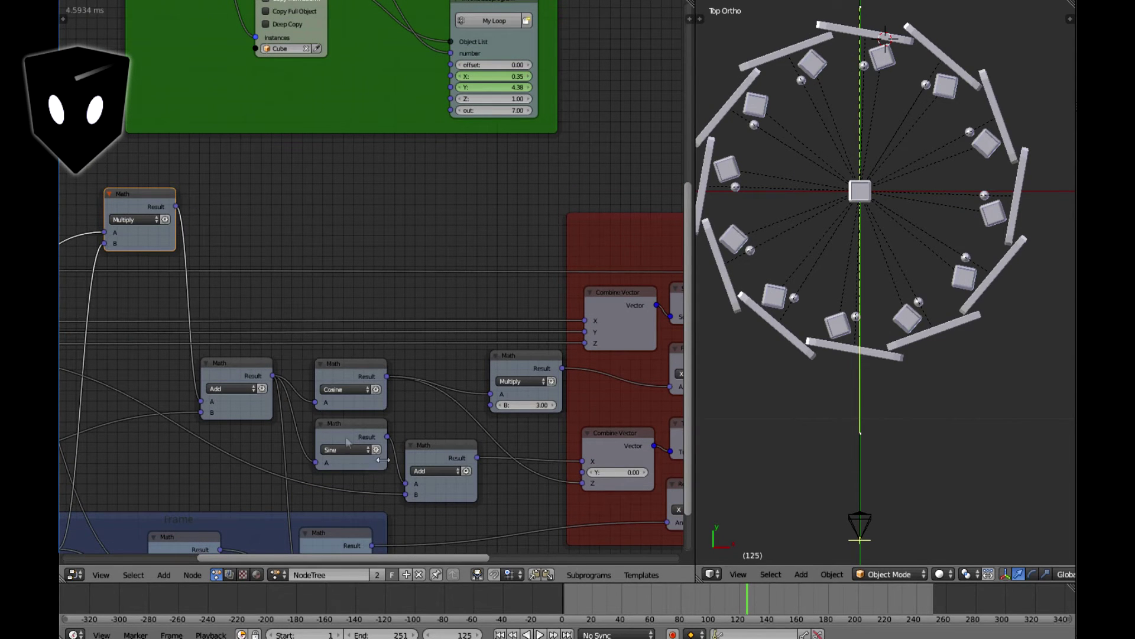
pyautogui.moveTo(279, 303); pyautogui.dragTo(628, 154, button='middle')
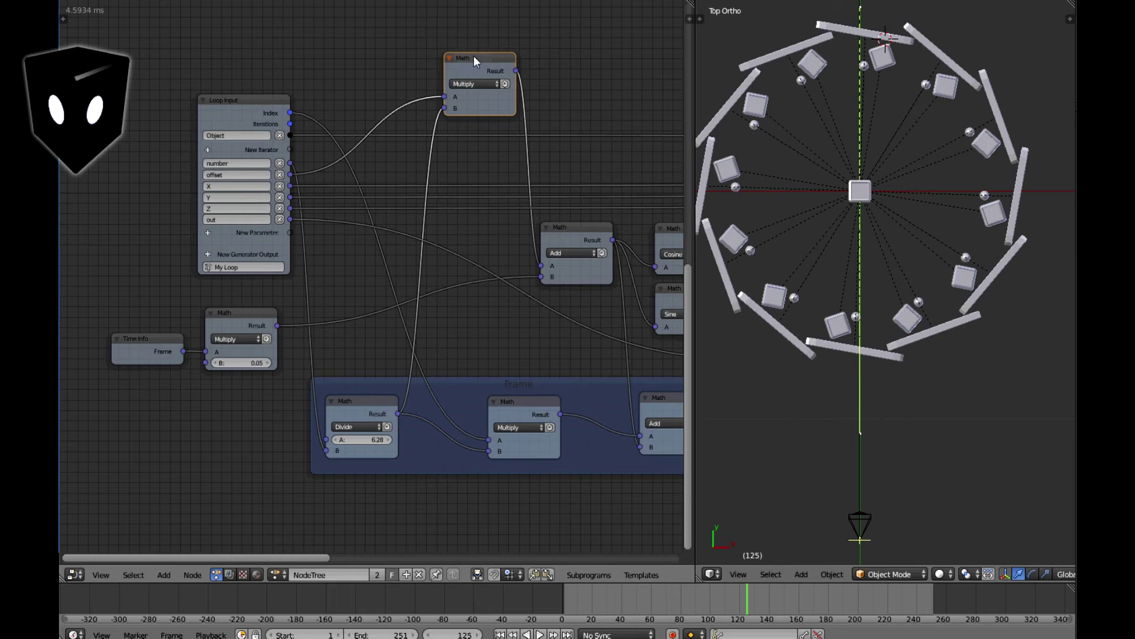
pyautogui.click(152, 350)
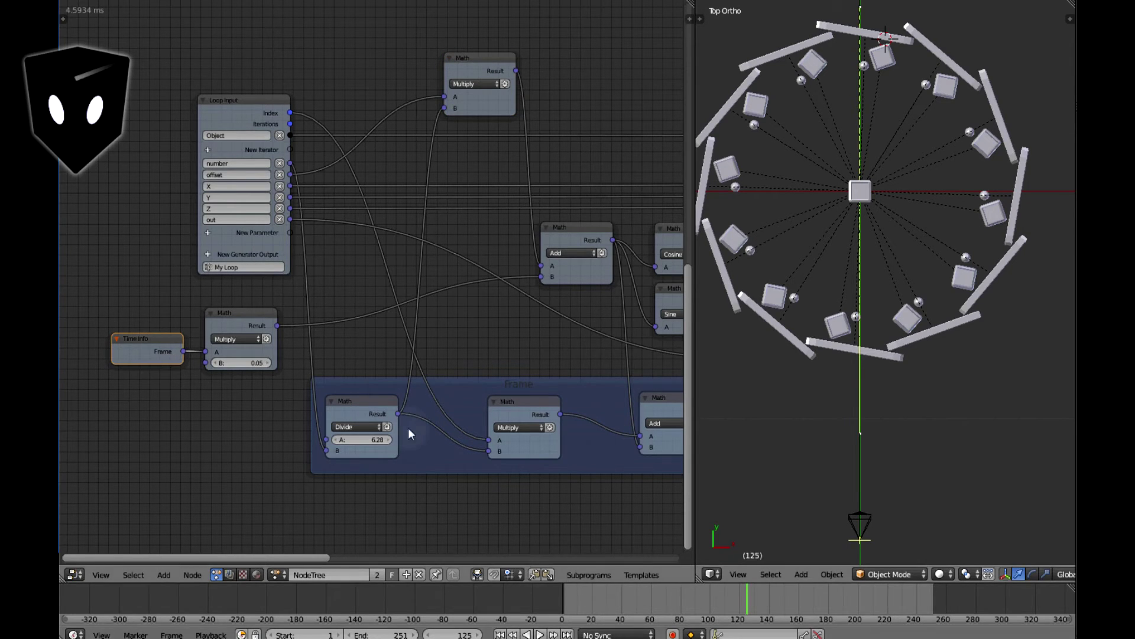
pyautogui.click(250, 314)
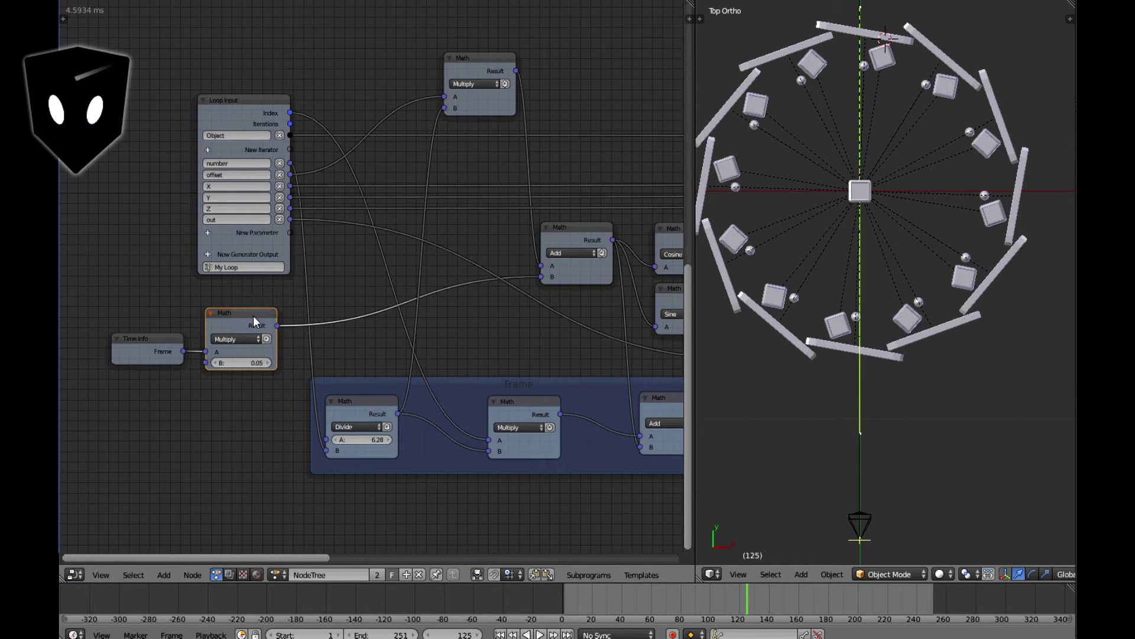
pyautogui.click(258, 361)
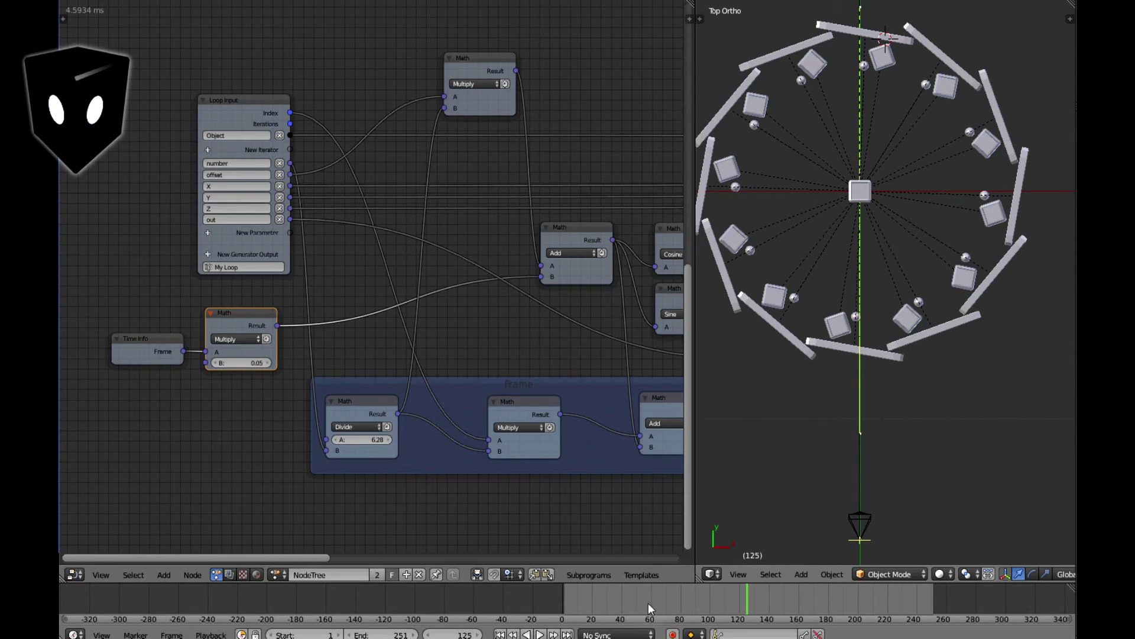
# - Play the animation and set the B value of the Multiply node fed by Time Info to 0.1
pyautogui.hotkey('alt', 'a')
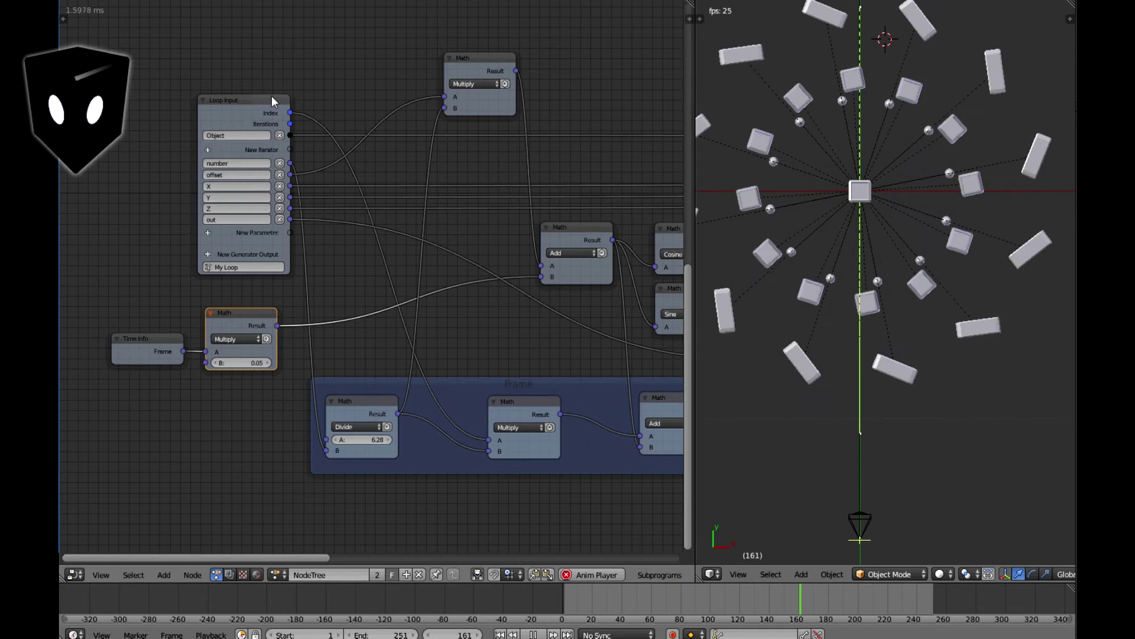
pyautogui.click(243, 360)
pyautogui.write('.1')
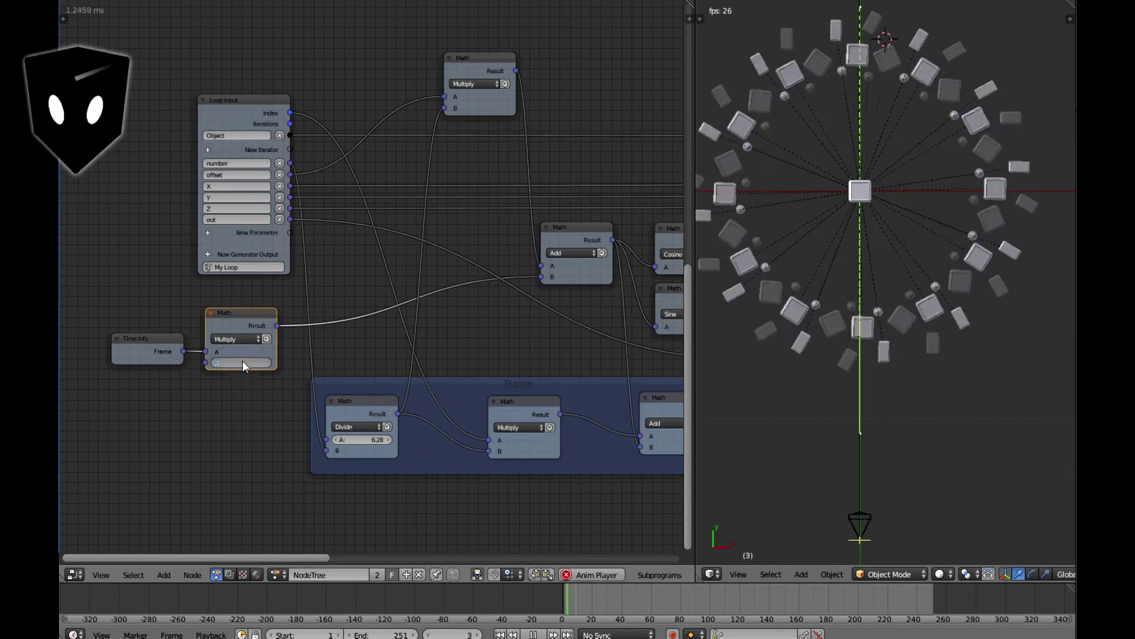
pyautogui.press('Return')
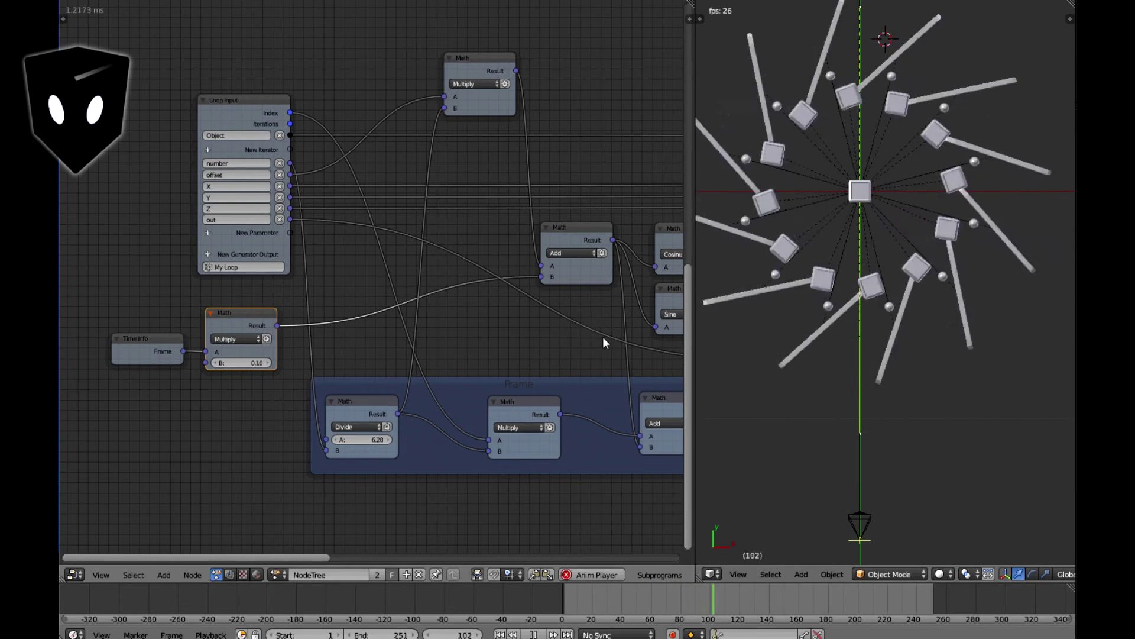
# - Examine the Cosine and Sine nodes and watch the playing instances in front view
pyautogui.moveTo(573, 332); pyautogui.dragTo(342, 338, button='middle')
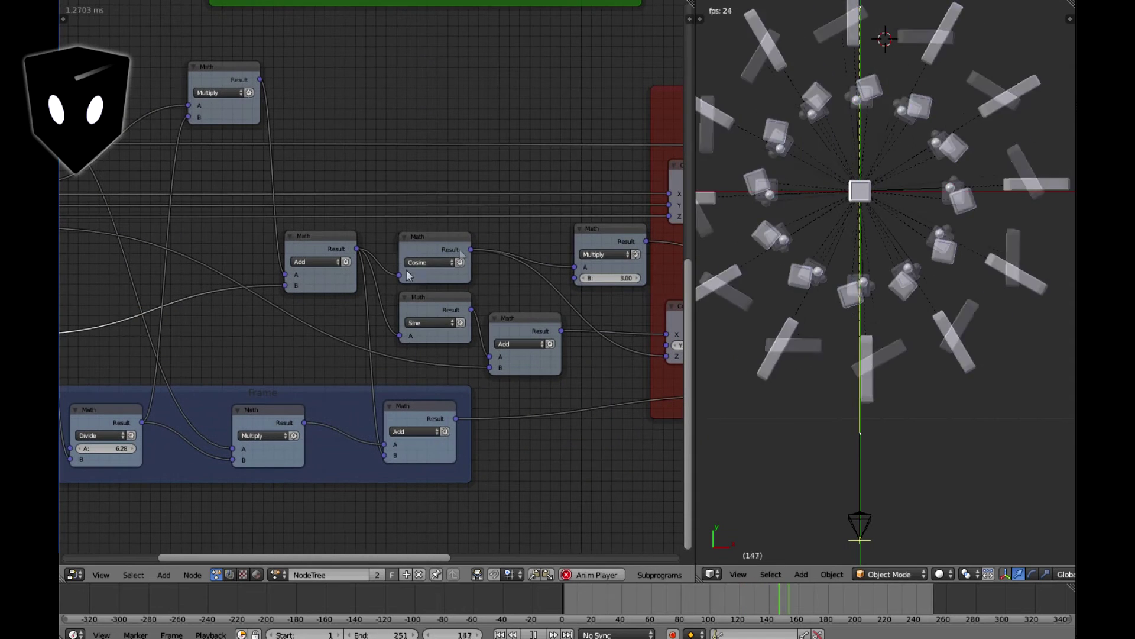
pyautogui.click(432, 236)
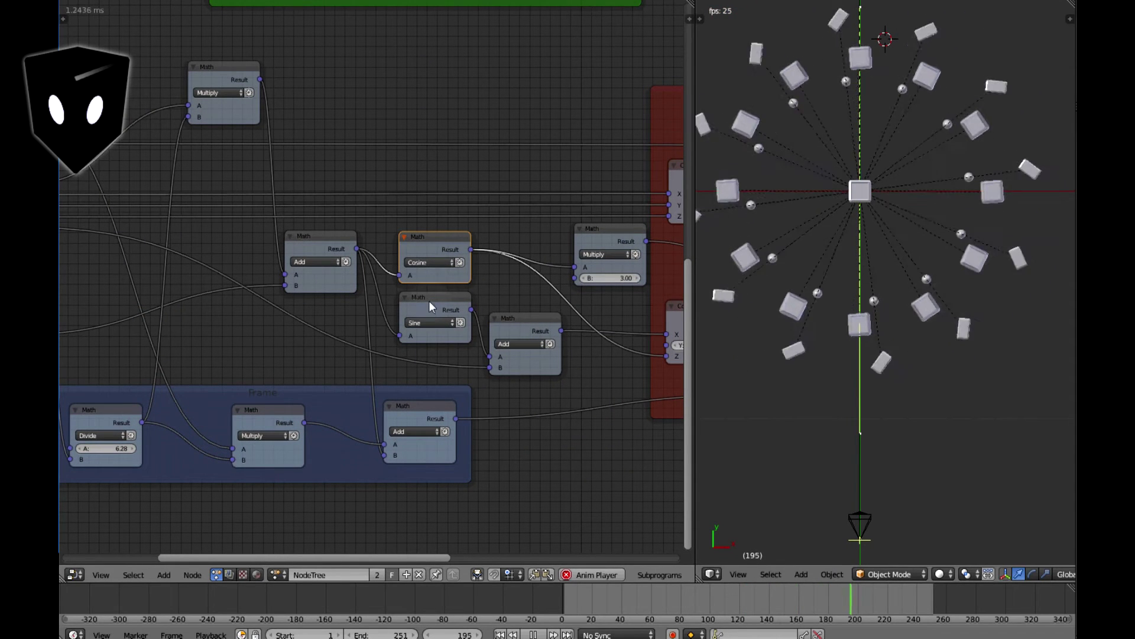
pyautogui.click(432, 295)
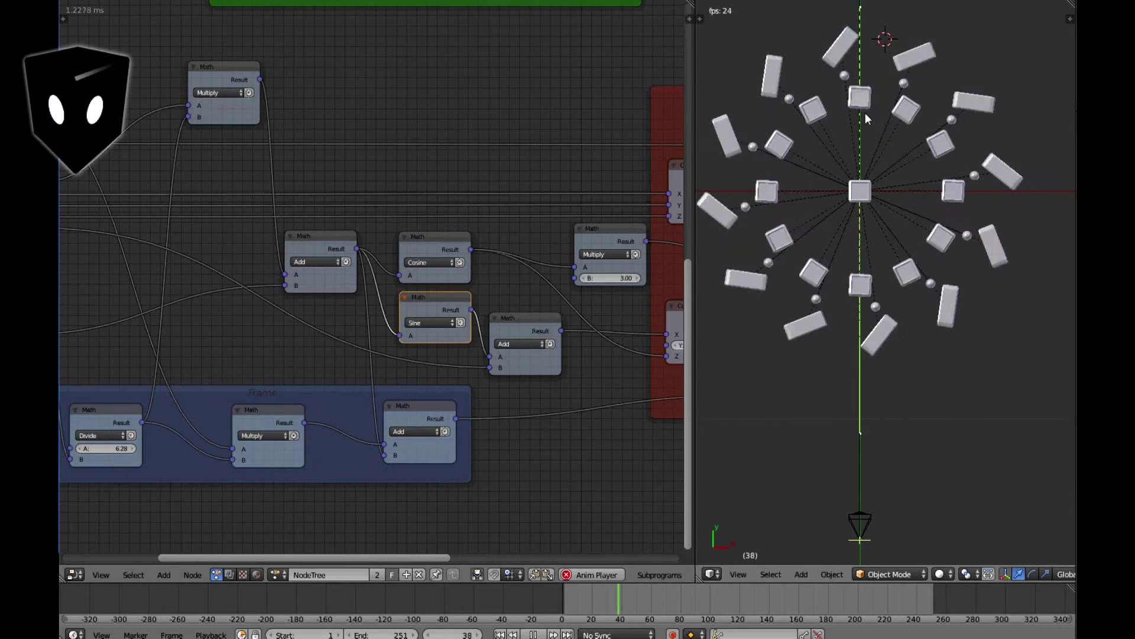
pyautogui.moveTo(868, 170); pyautogui.dragTo(892, 76, button='middle')
pyautogui.press('KP_1')
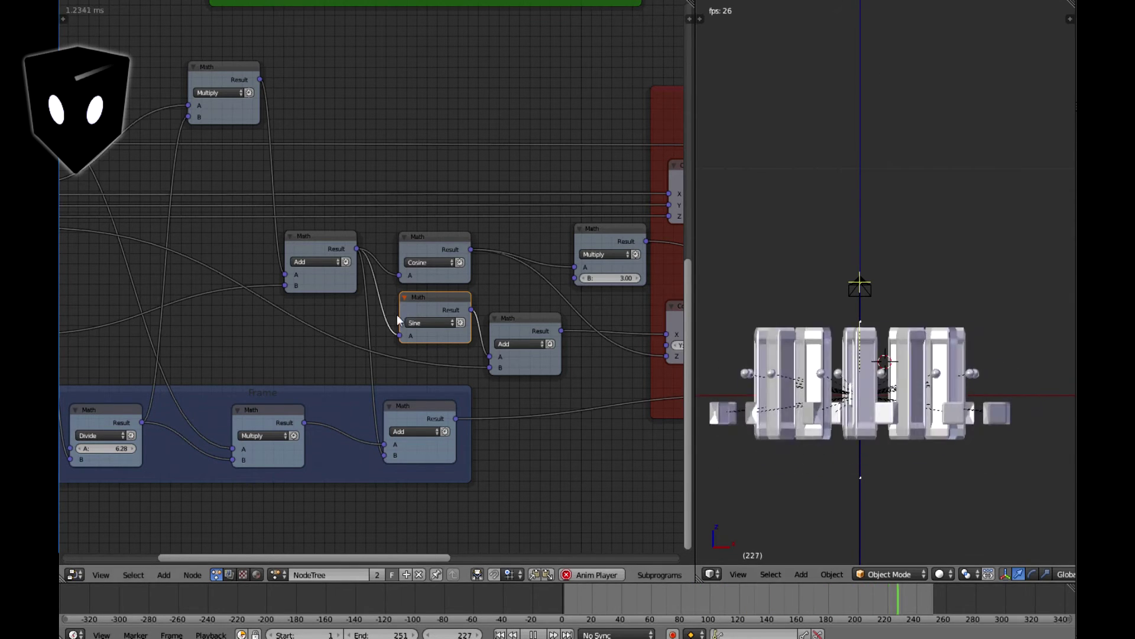
# - Examine the offset Multiply node and the Add node after Sine, and watch the playing instances in top view
pyautogui.click(220, 70)
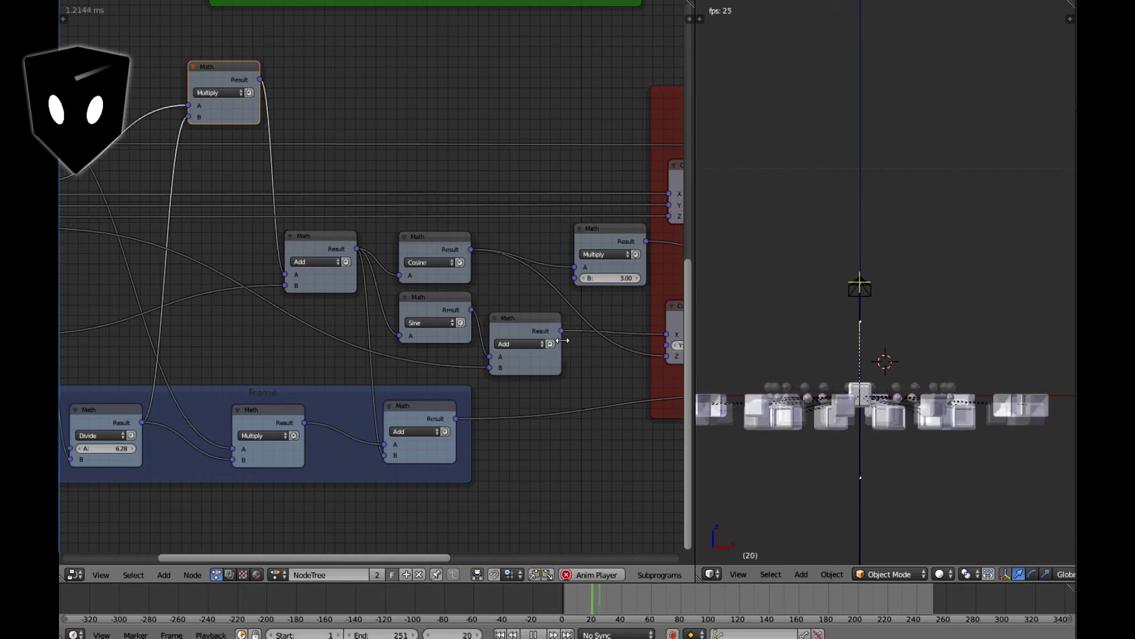
pyautogui.click(524, 319)
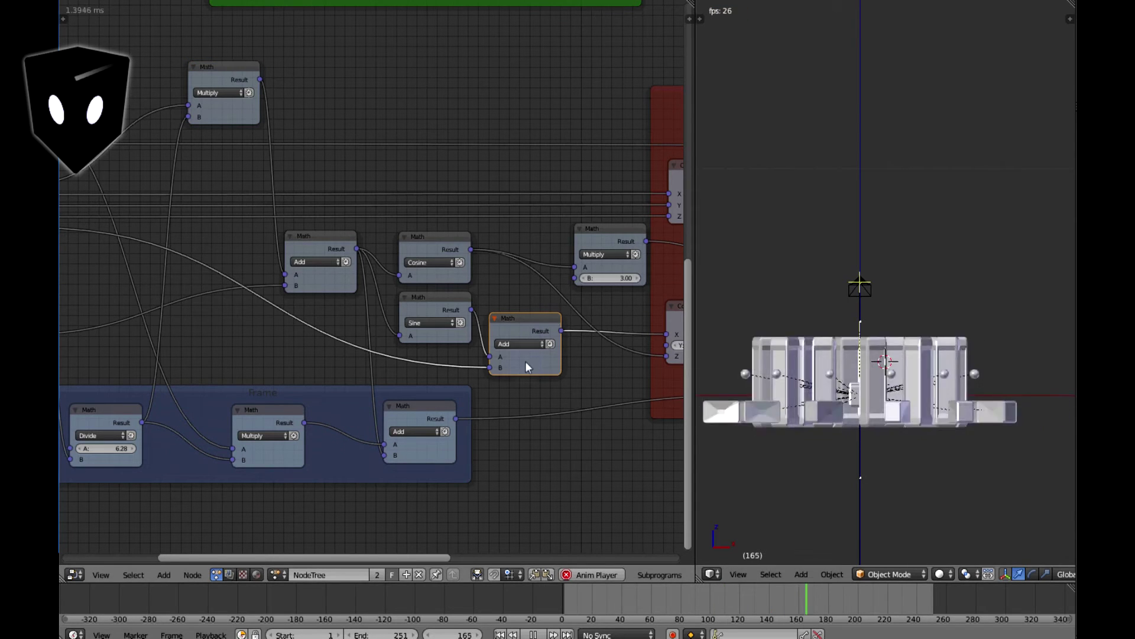
pyautogui.moveTo(783, 351); pyautogui.dragTo(844, 466, button='middle')
pyautogui.press('KP_7')
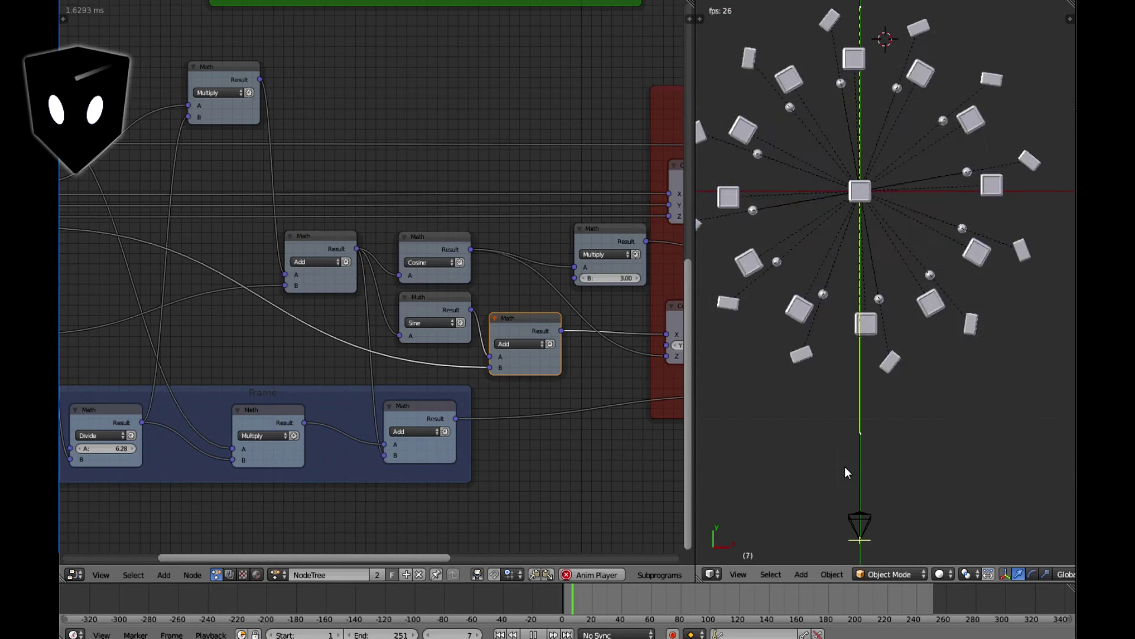
# - Trace the out parameter from the My Loop invocations through Loop Input and the Add node to the matrix nodes
pyautogui.scroll(-2, 417, 310)
pyautogui.moveTo(75, 254); pyautogui.dragTo(189, 275, button='middle')
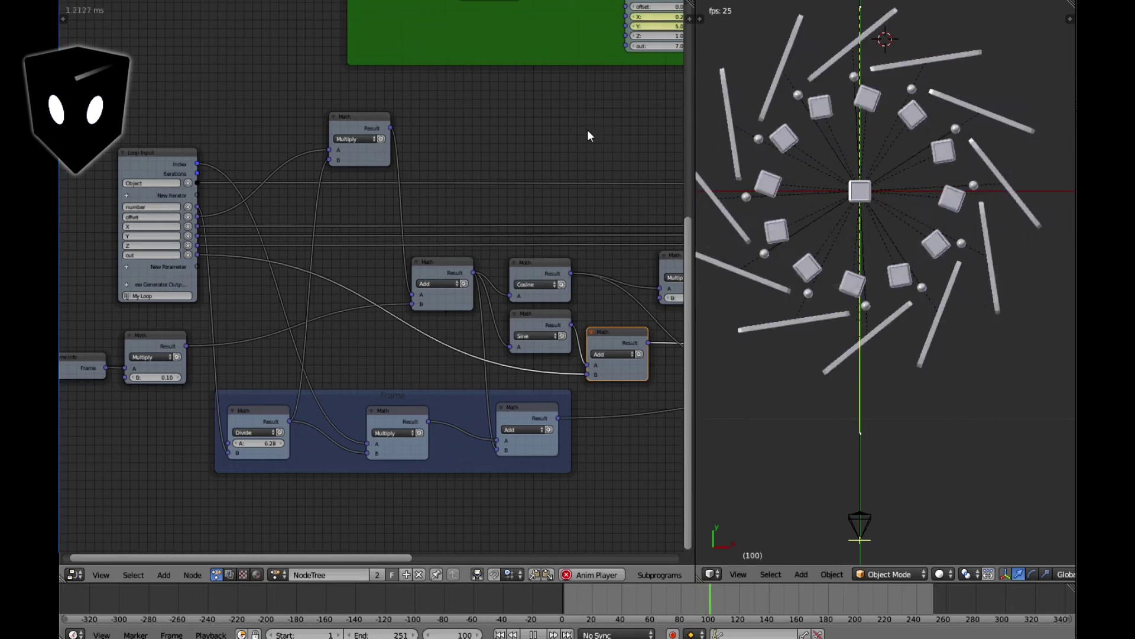
pyautogui.moveTo(588, 136); pyautogui.dragTo(291, 215, button='middle')
pyautogui.moveTo(554, 104); pyautogui.dragTo(540, 233, button='middle')
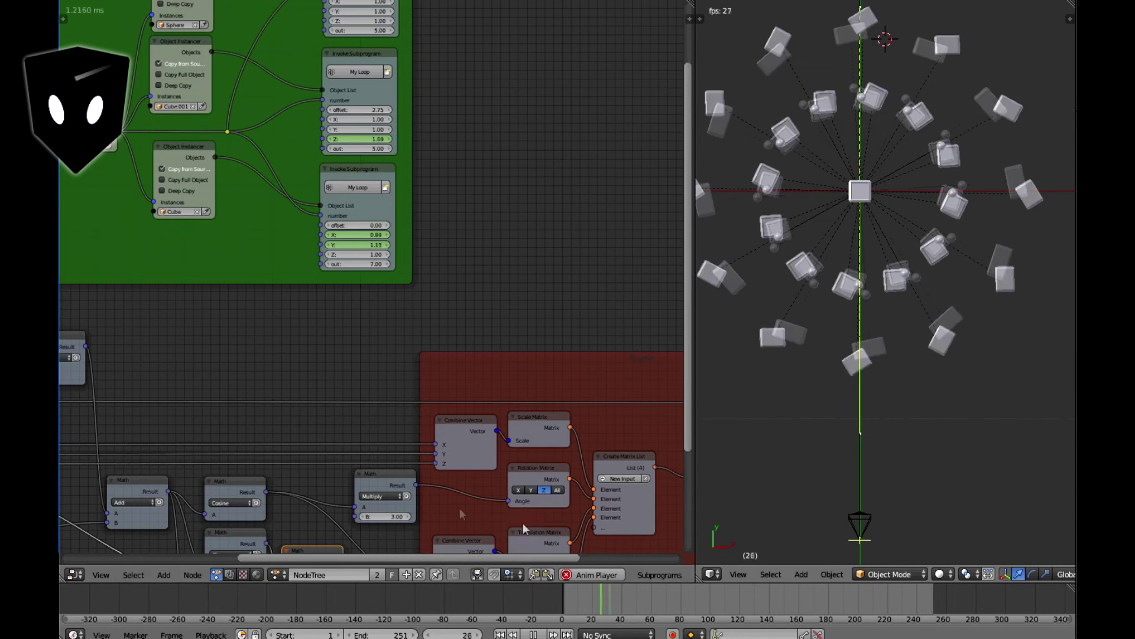
pyautogui.moveTo(486, 392); pyautogui.dragTo(539, 166, button='middle')
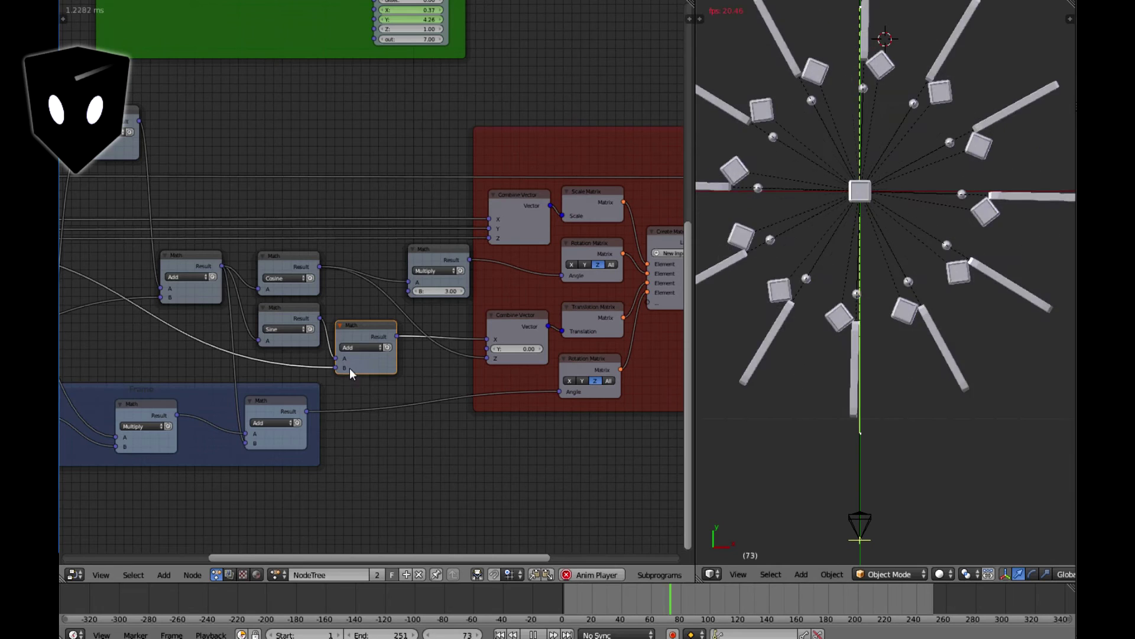
# - Disconnect the Loop Input's out parameter from the B input of the Add node after Sine
pyautogui.moveTo(334, 366); pyautogui.dragTo(306, 361)
pyautogui.moveTo(307, 363); pyautogui.dragTo(491, 378, button='middle')
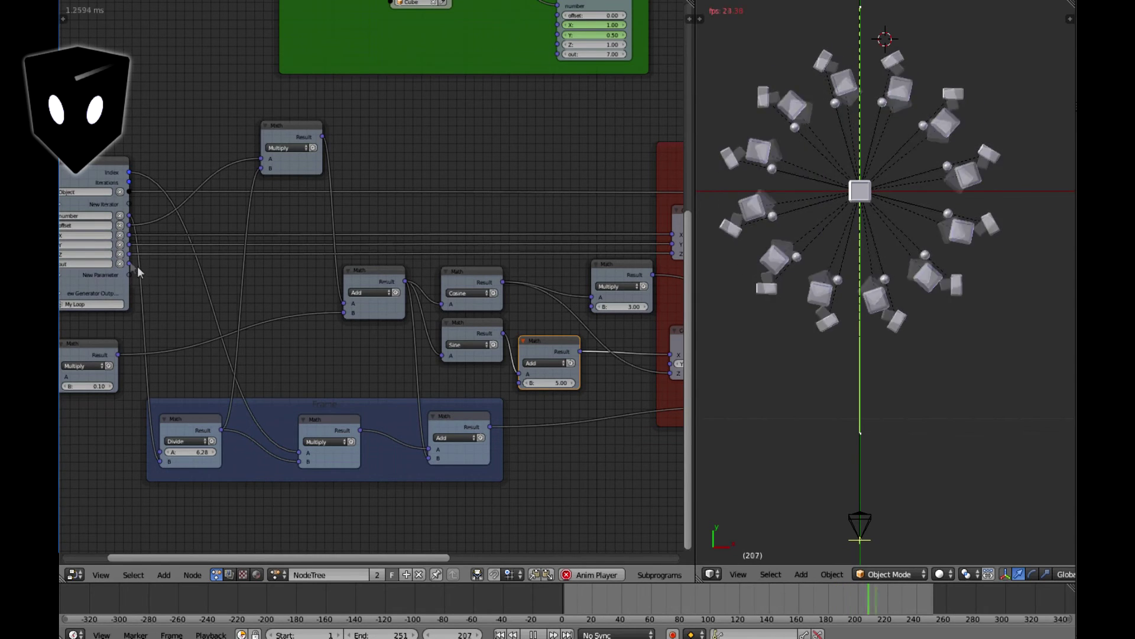
pyautogui.moveTo(129, 264); pyautogui.dragTo(544, 389)
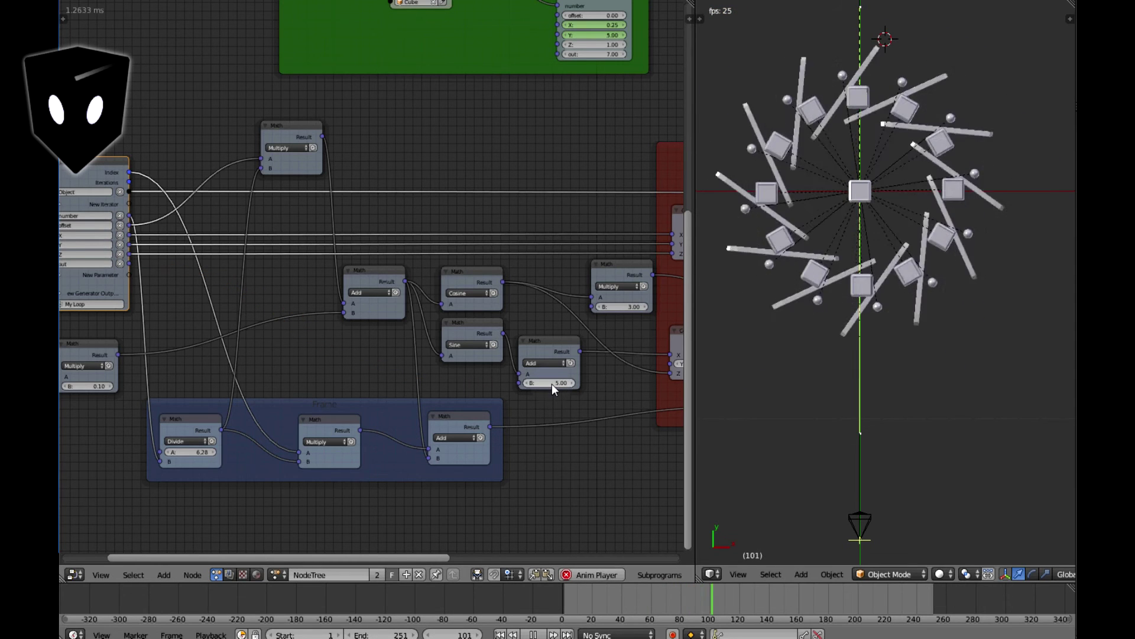
# - Set the B value of the Add node after Sine to 0 and inspect the instances up close at an angle
pyautogui.click(551, 383)
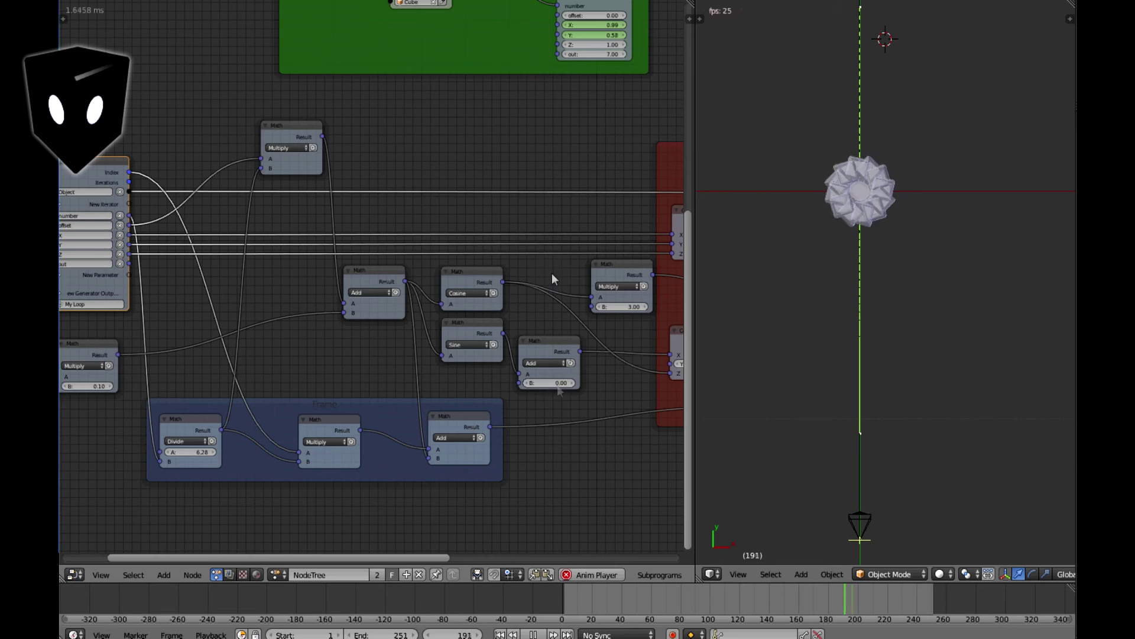
pyautogui.moveTo(896, 275); pyautogui.dragTo(808, 264, button='middle')
pyautogui.scroll(3, 962, 258)
pyautogui.moveTo(963, 264); pyautogui.dragTo(1003, 175, button='middle')
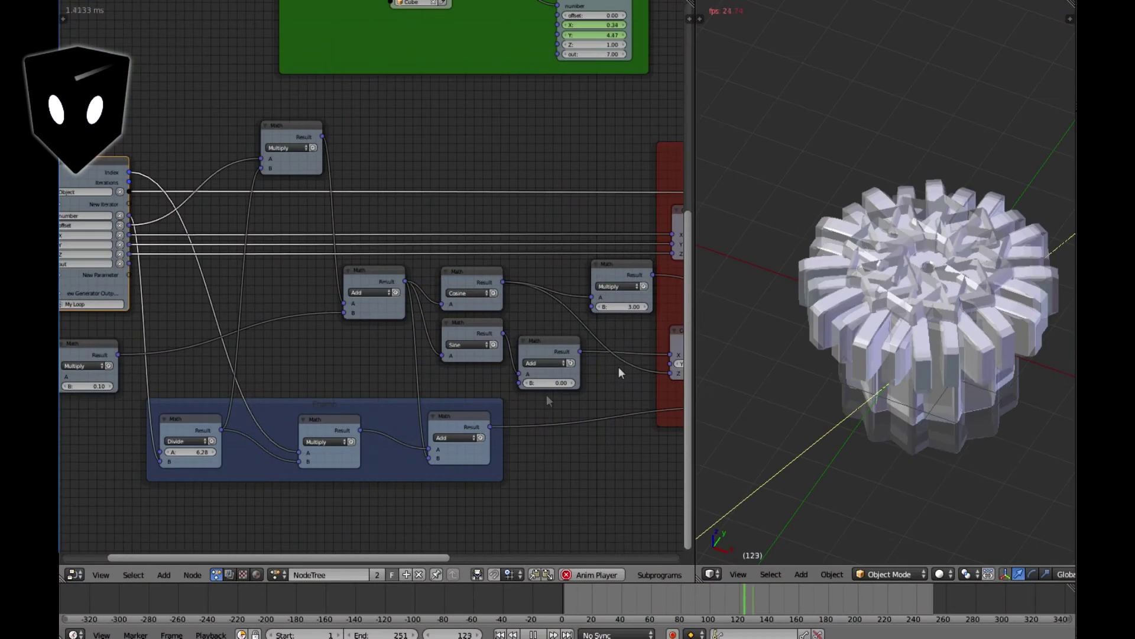
# - Set the Add node's B value to 5, and reconnect the Loop Input's out parameter to that input
pyautogui.click(554, 382)
pyautogui.write('5')
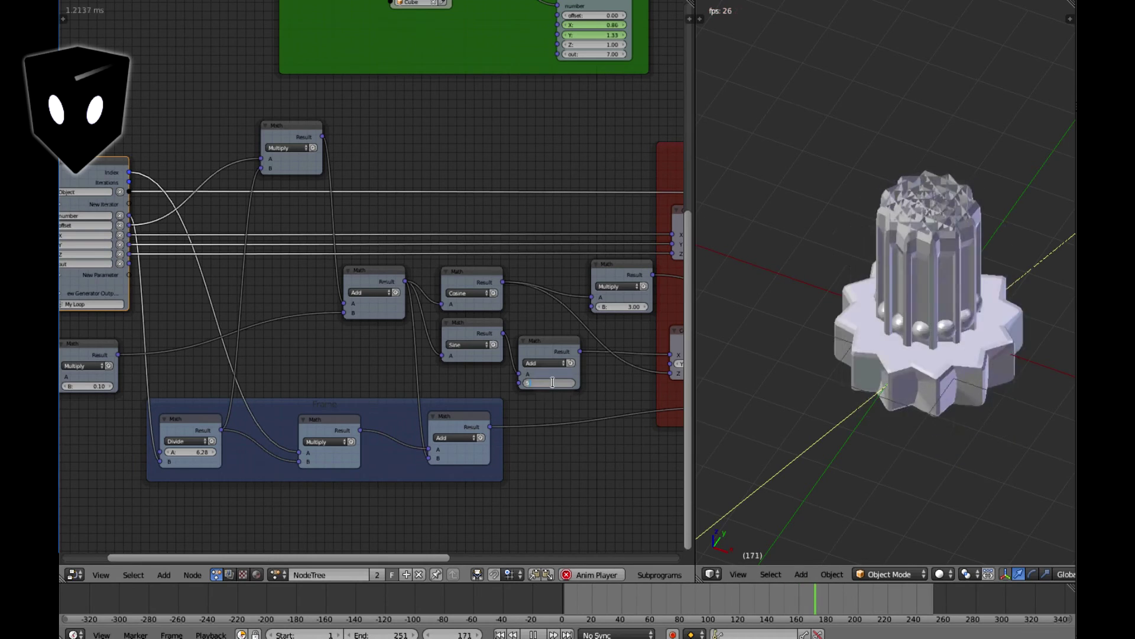
pyautogui.press('Return')
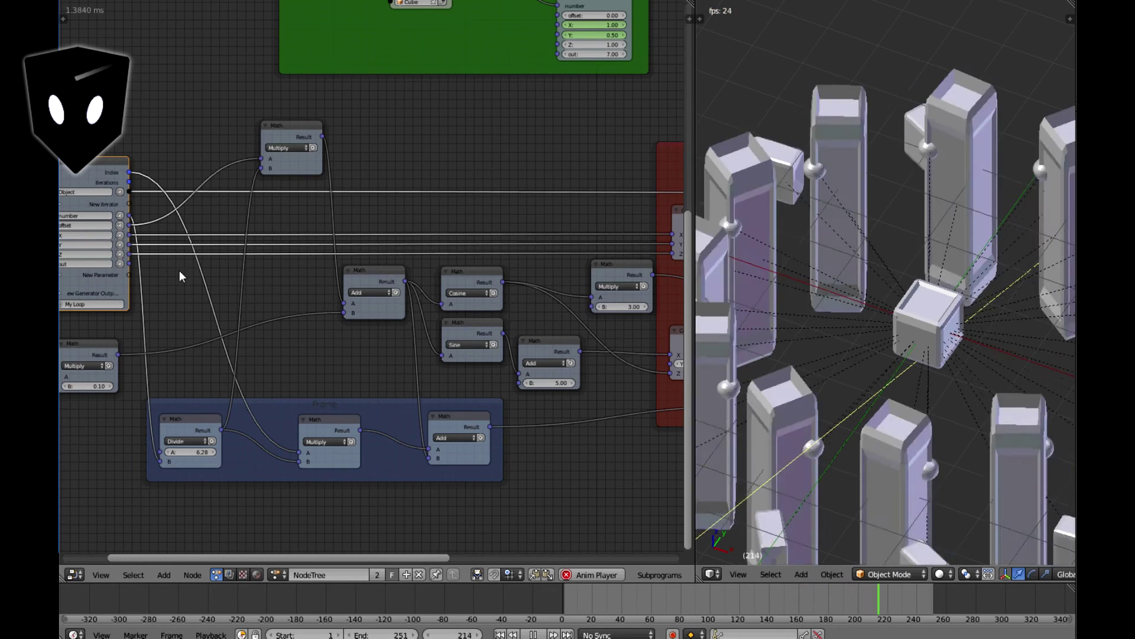
pyautogui.moveTo(129, 264); pyautogui.dragTo(520, 383)
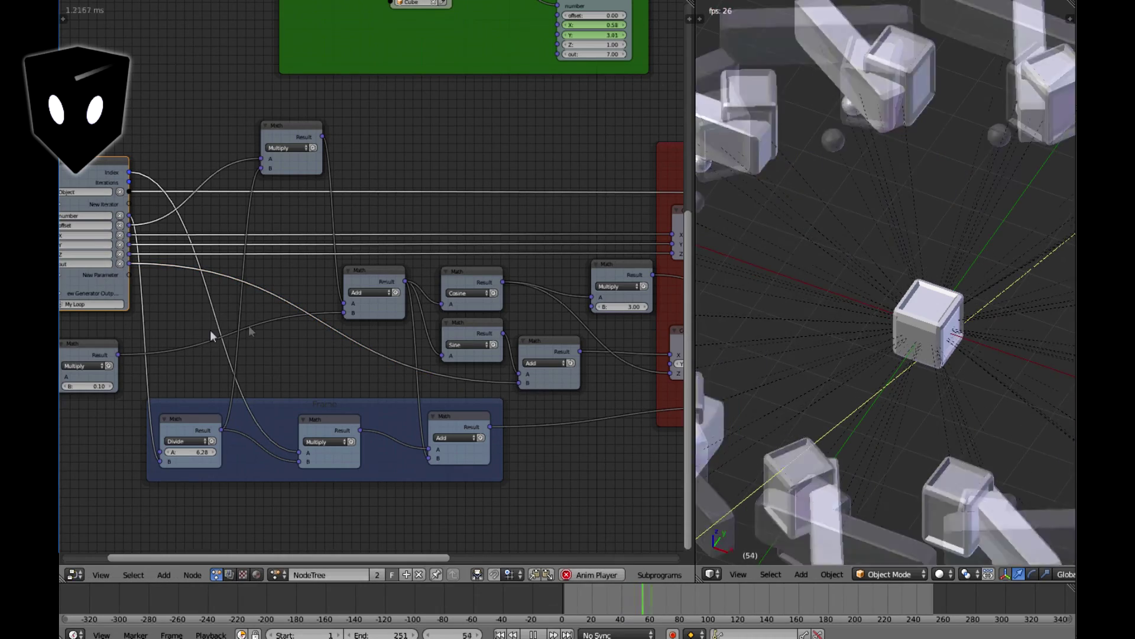
# - Examine the Multiply node between Cosine and the Rotation Matrix while viewing the animated instances from a lower angle
pyautogui.moveTo(497, 149); pyautogui.dragTo(337, 170, button='middle')
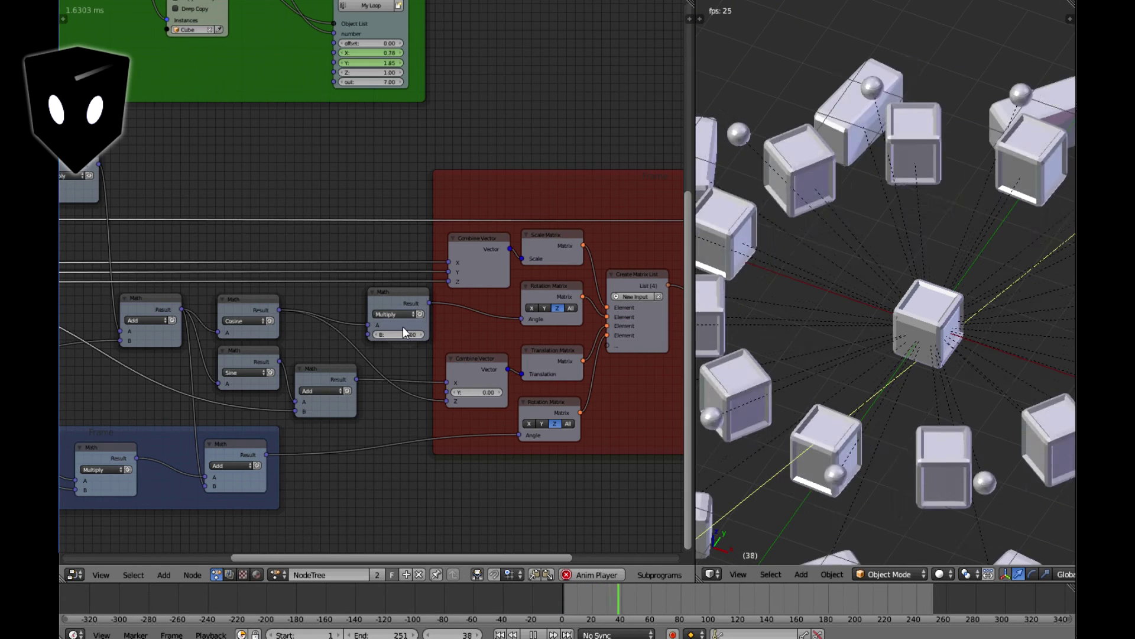
pyautogui.moveTo(925, 312); pyautogui.dragTo(861, 438, button='middle')
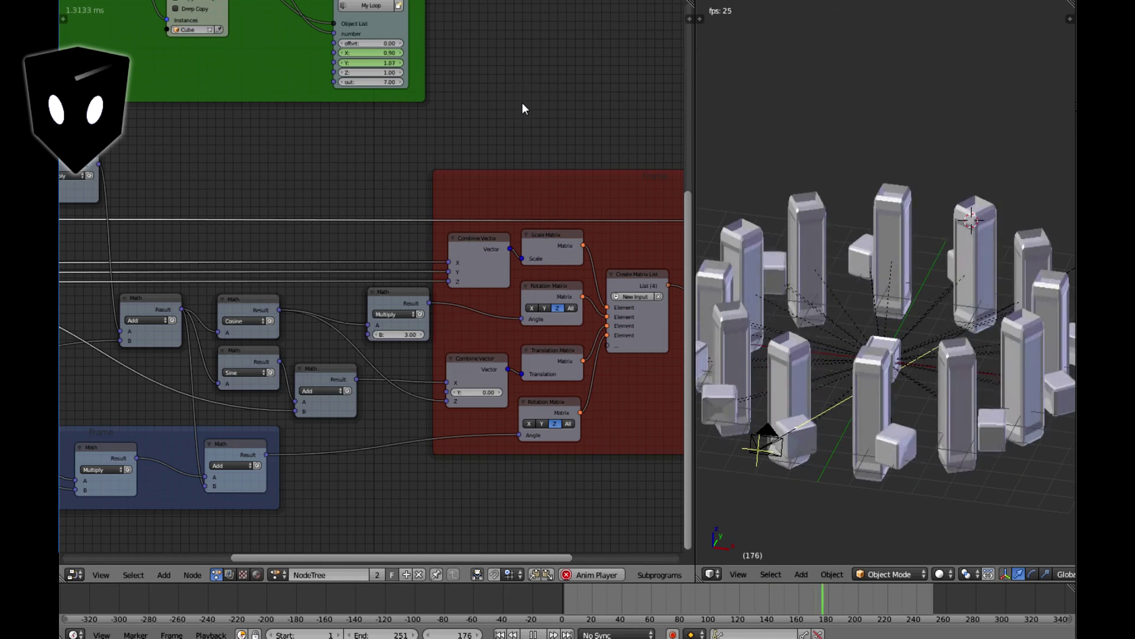